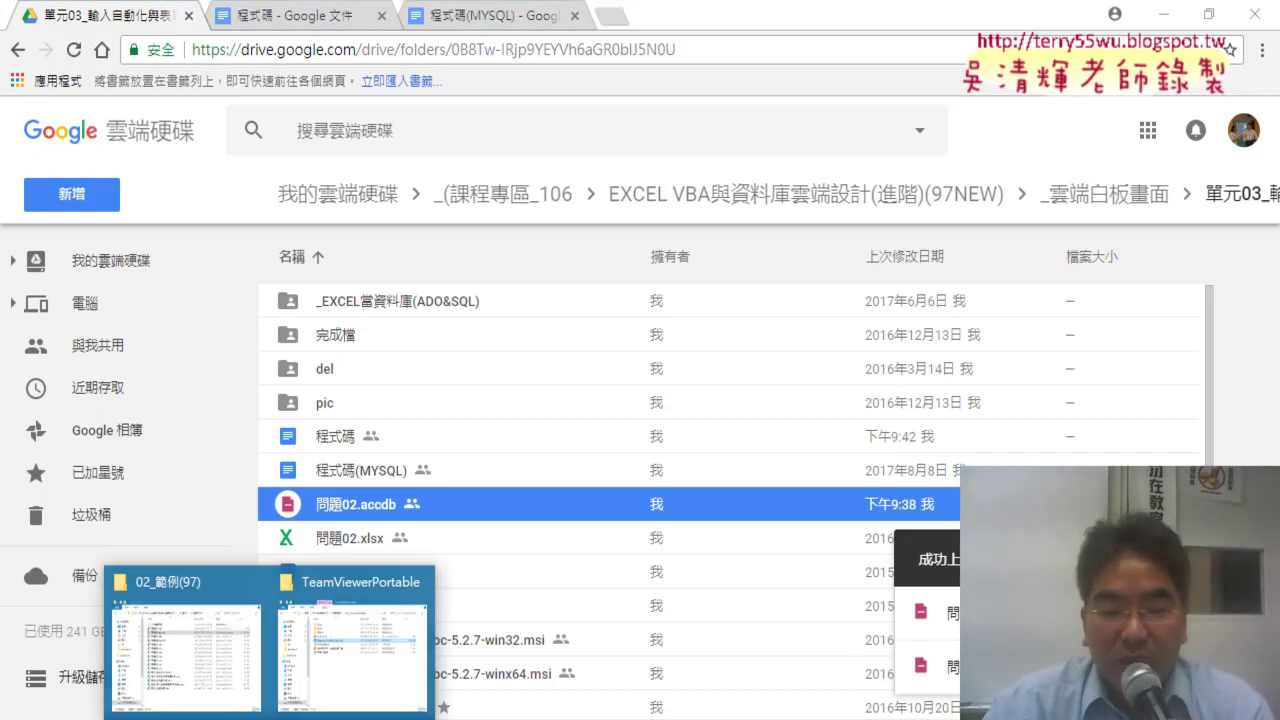
Step: Open 問題02.accdb from the 02_範例(97) folder in Access
click(202, 683)
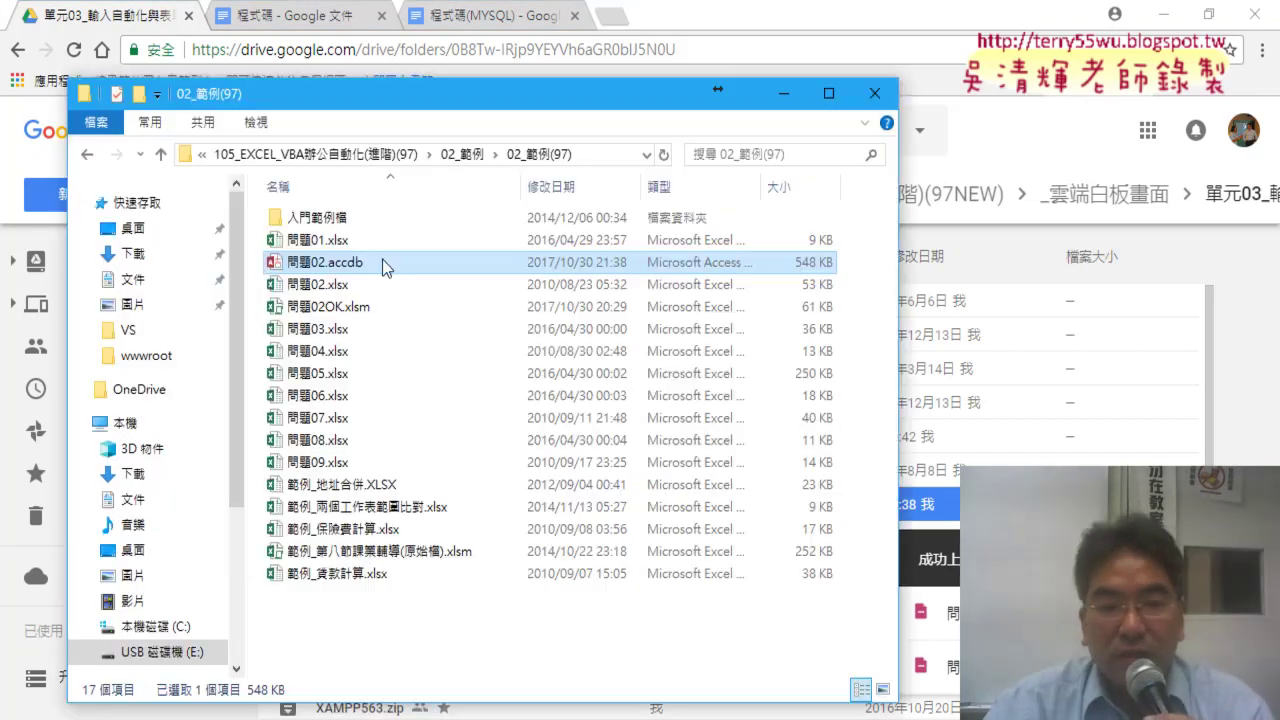
double_click(382, 259)
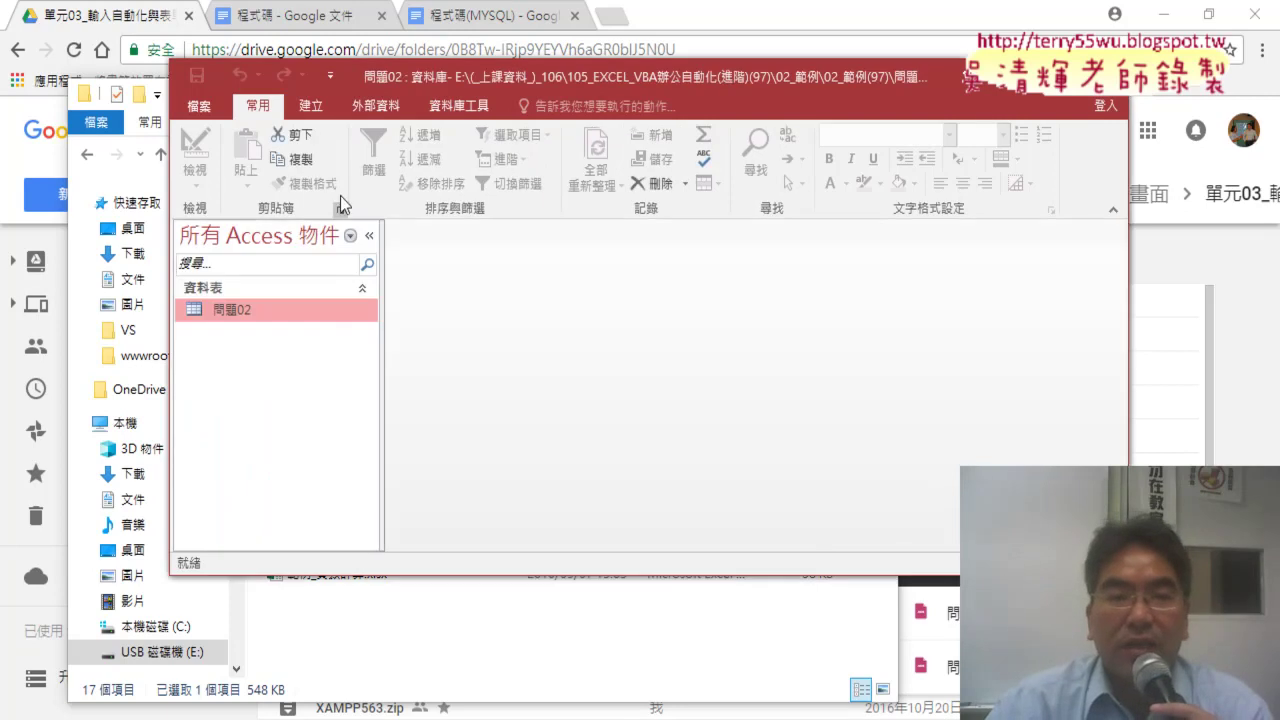
Step: Review 問題02's fields in Design View, then open it as an empty datasheet
click(310, 106)
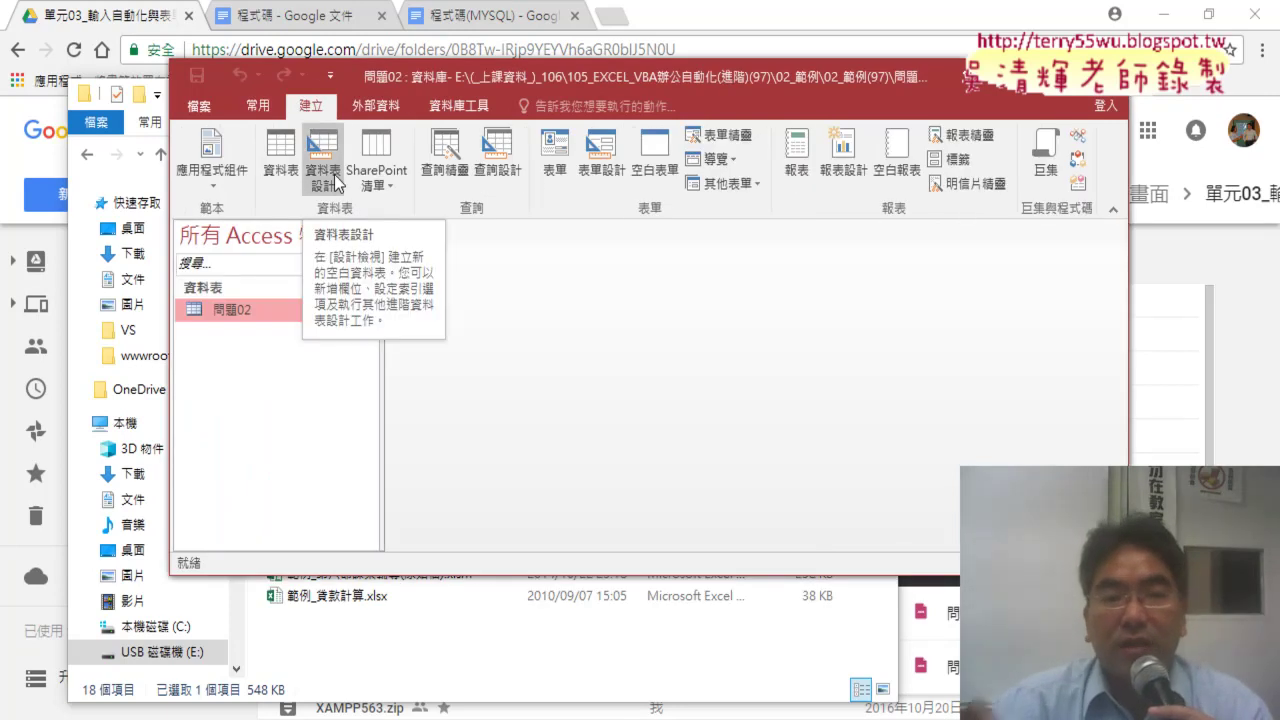
right_click(252, 313)
click(310, 352)
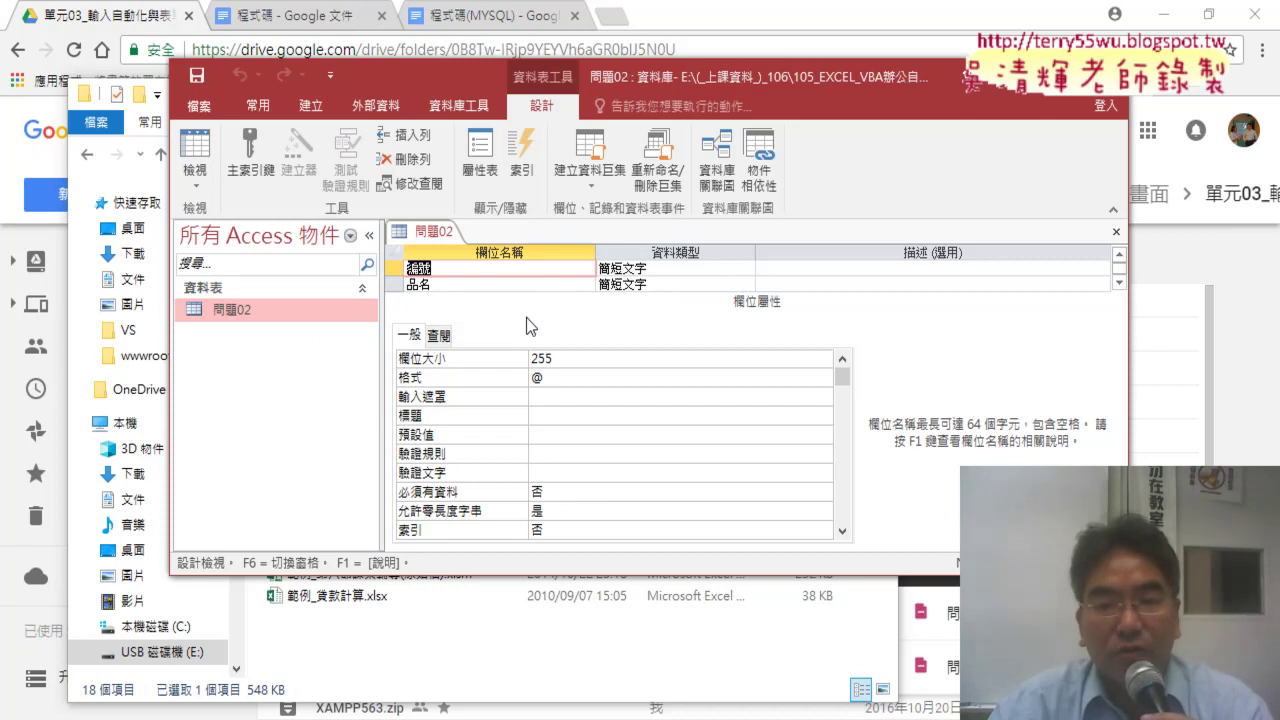
double_click(851, 76)
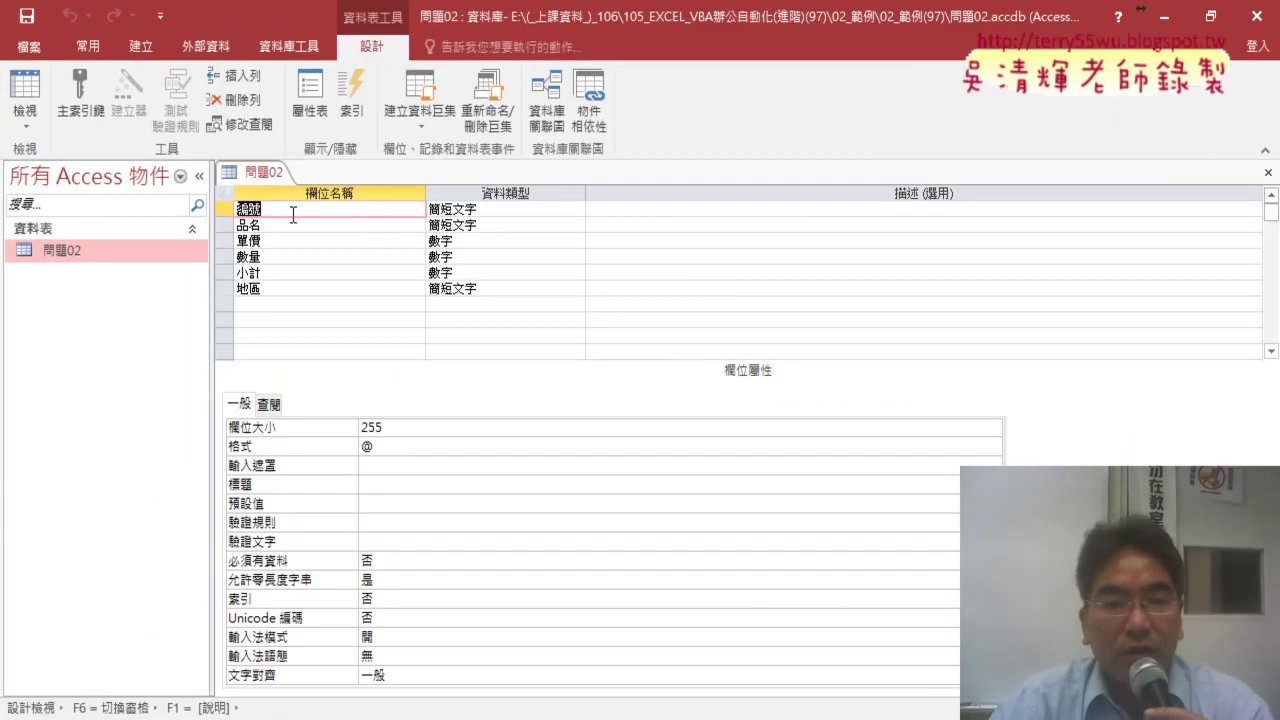
key(Down)
key(Down)
key(Down)
key(Down)
key(Down)
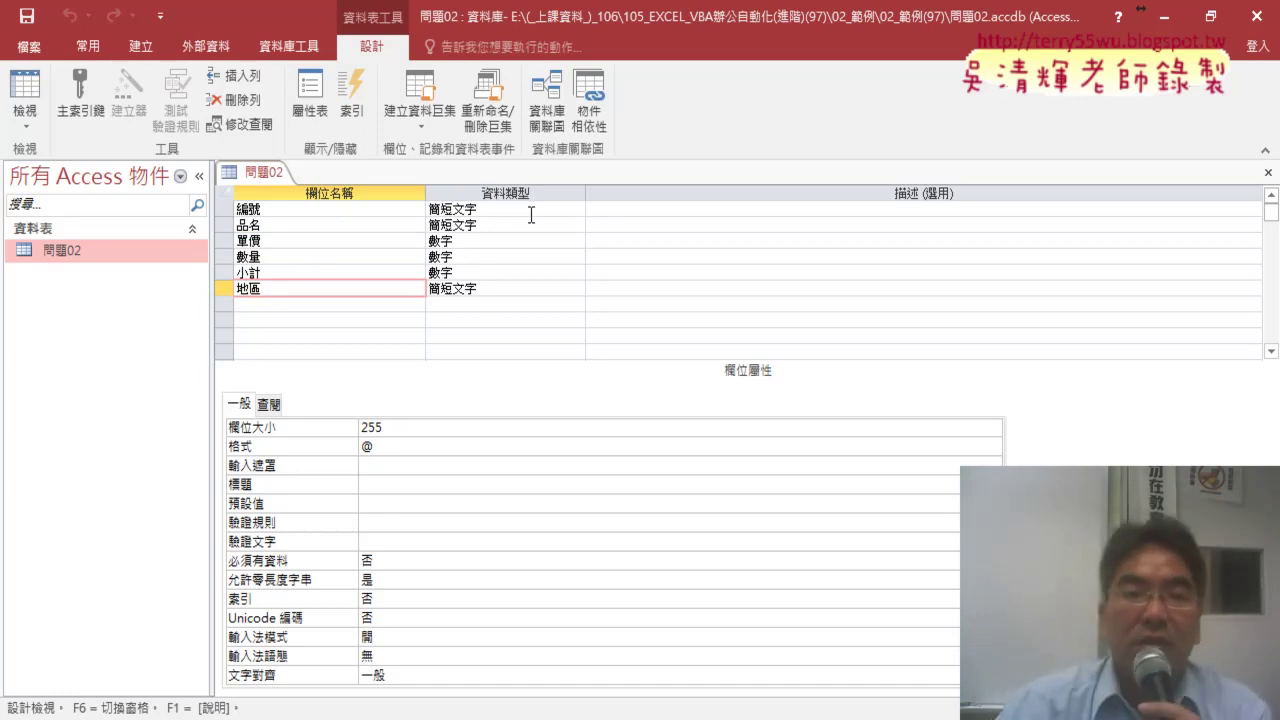
click(491, 213)
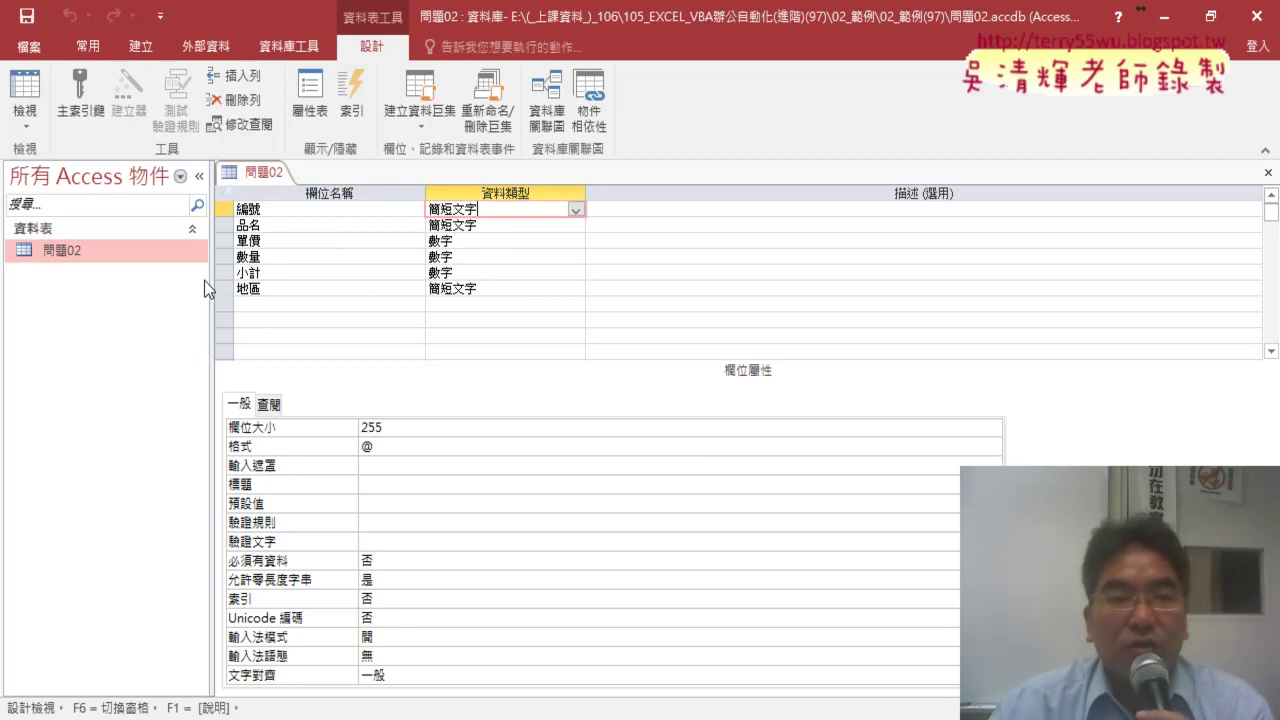
double_click(137, 253)
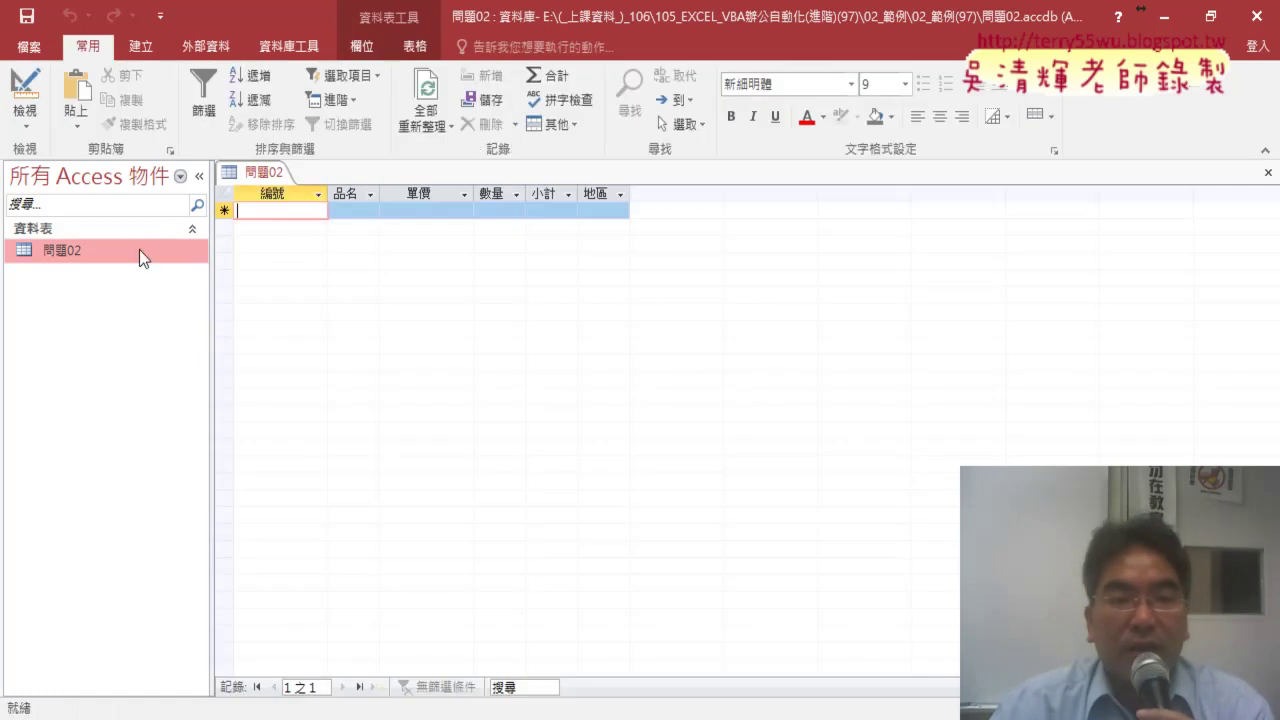
Step: Select columns 編號 through 小計 and show the 建立 tab's creation commands
drag(280, 194, 569, 200)
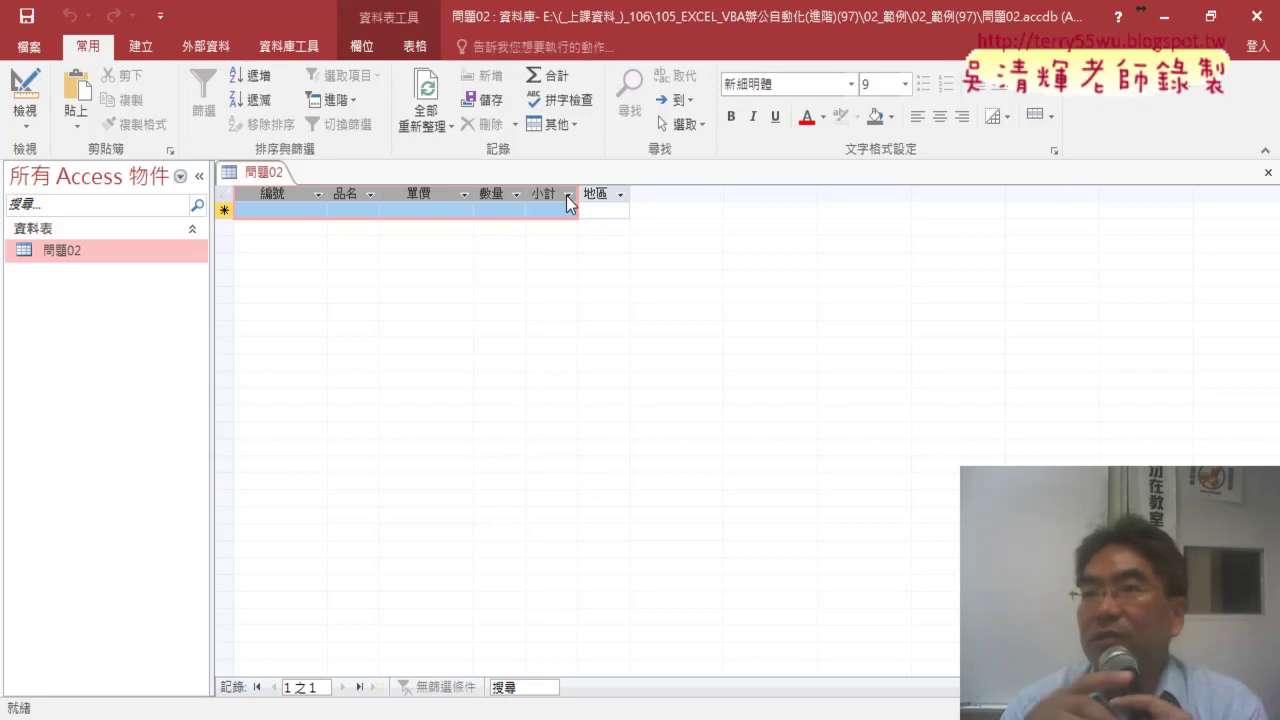
click(139, 49)
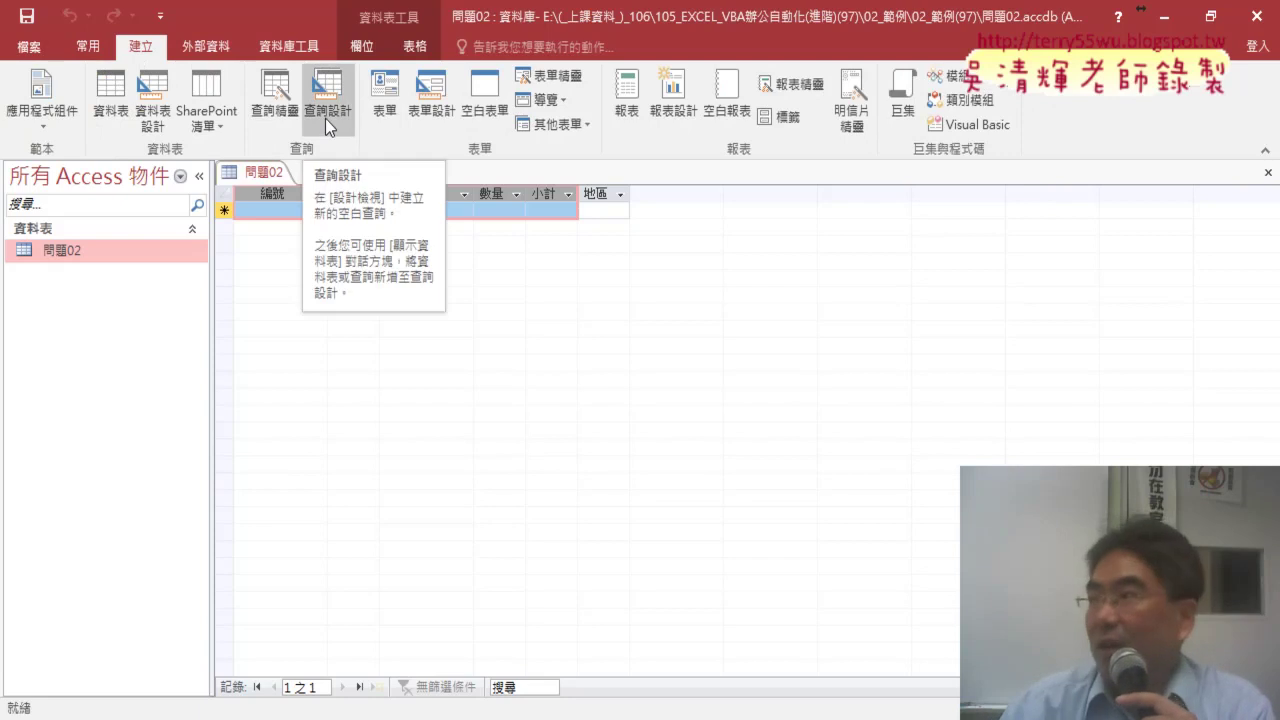
click(311, 93)
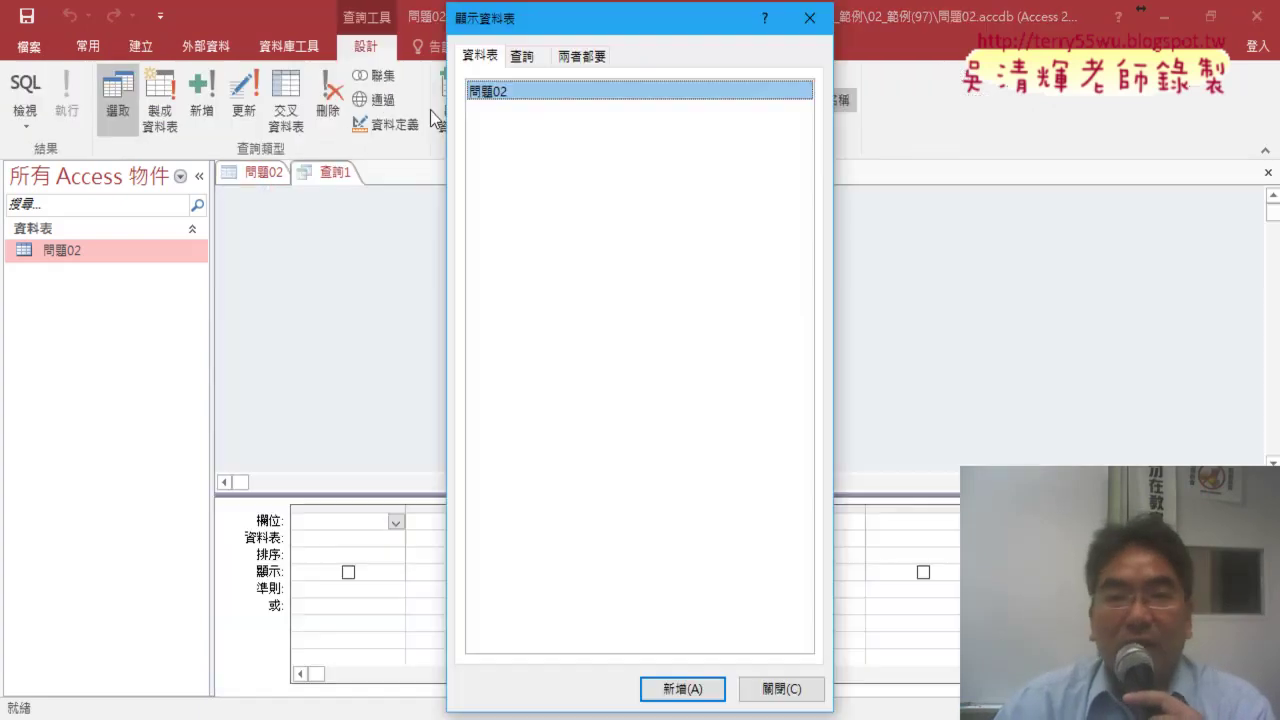
click(808, 15)
click(25, 95)
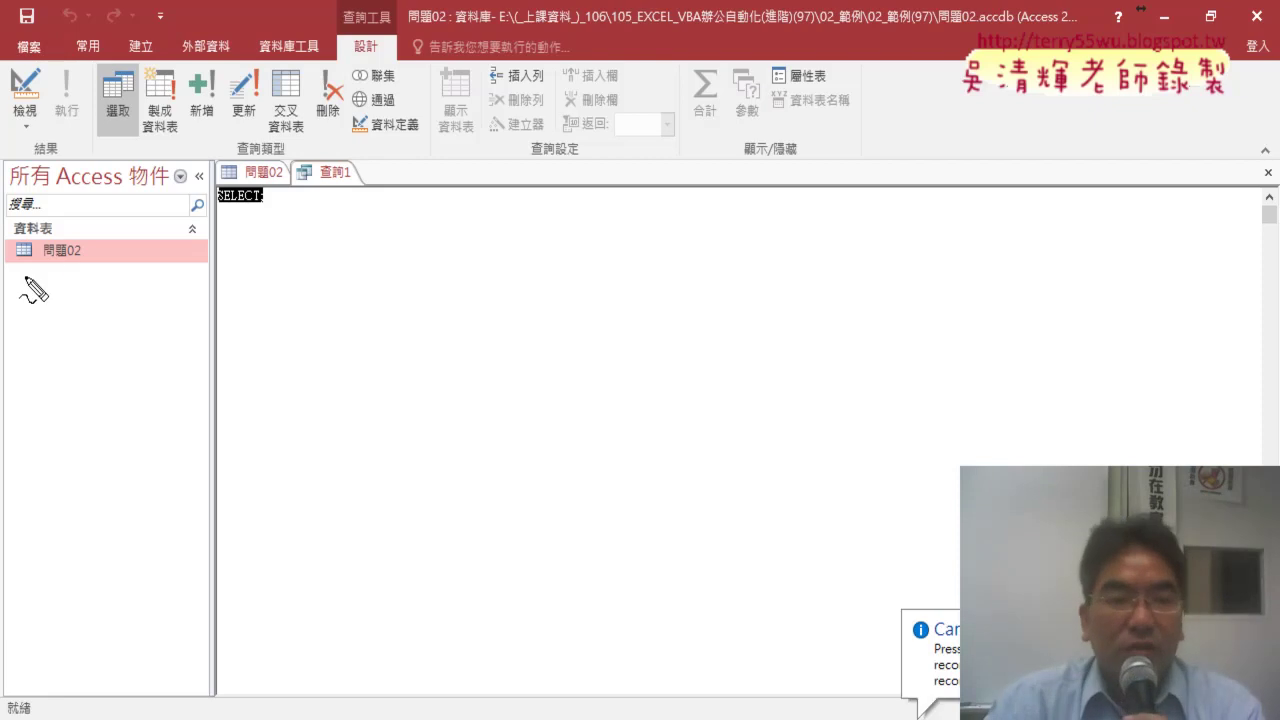
mouse_move(55, 266)
mouse_down()
mouse_move(14, 257)
mouse_move(78, 250)
mouse_move(75, 275)
mouse_up()
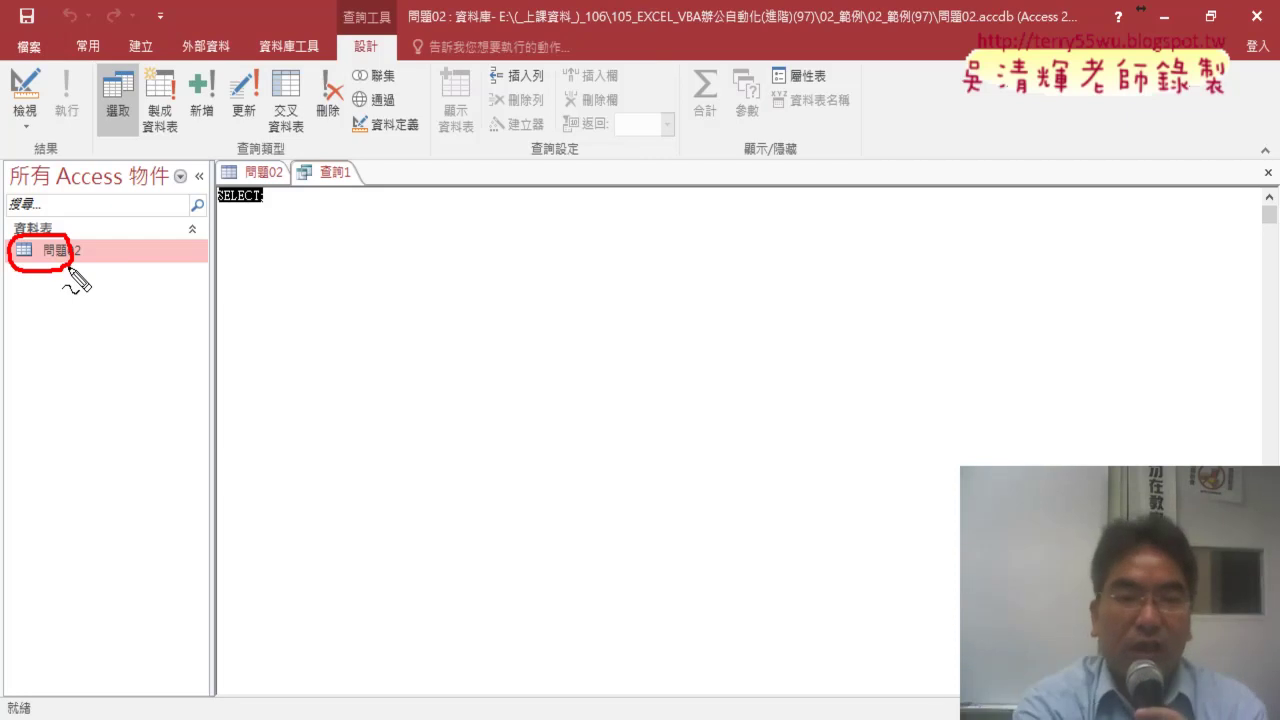
key(Escape)
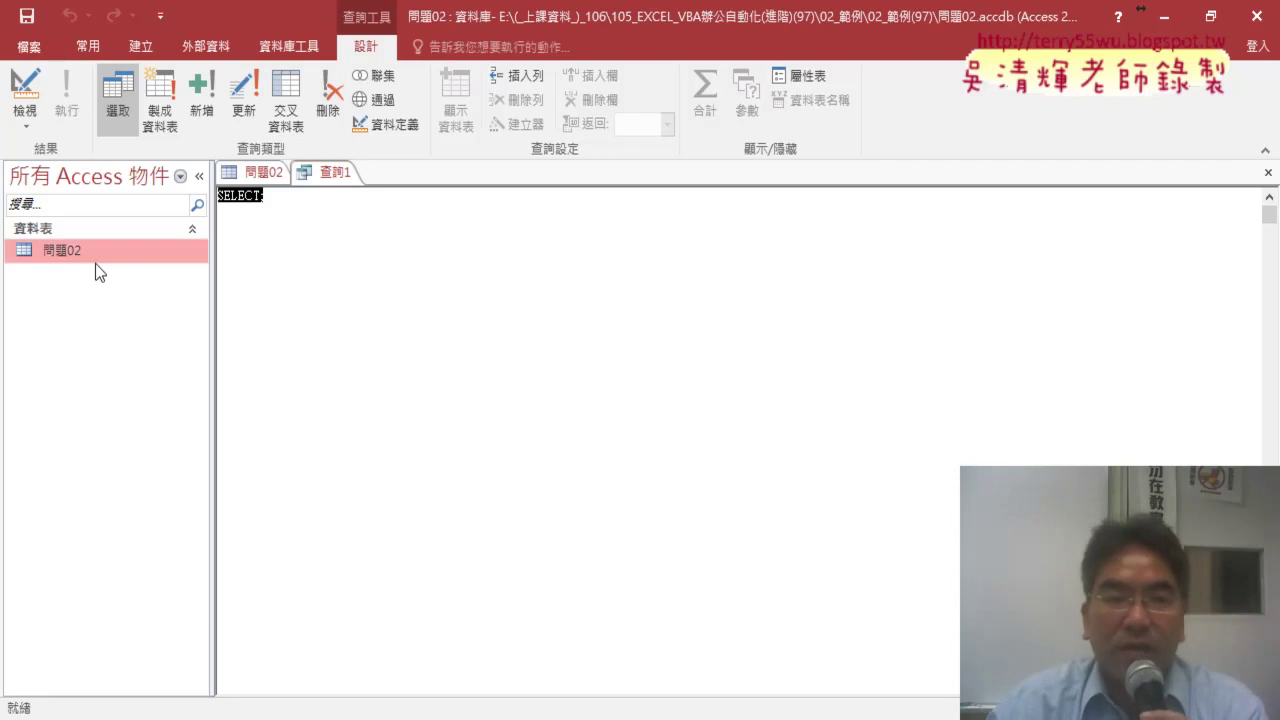
right_click(336, 173)
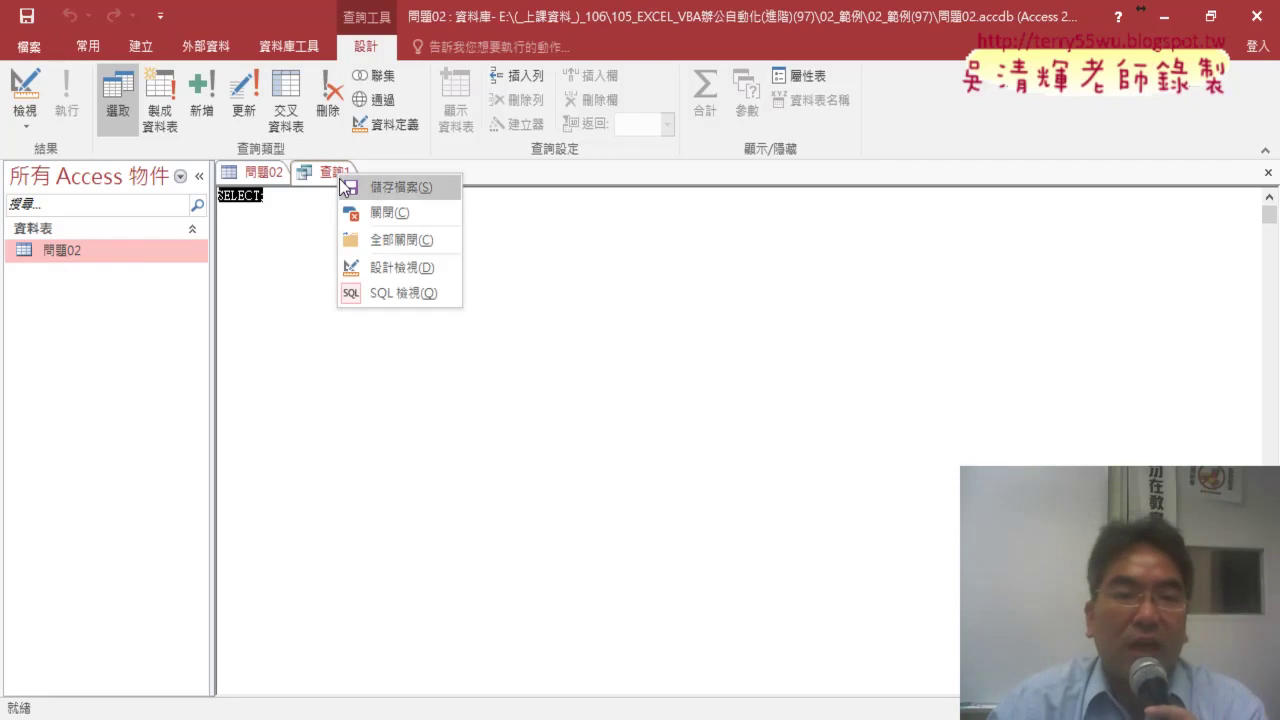
click(378, 212)
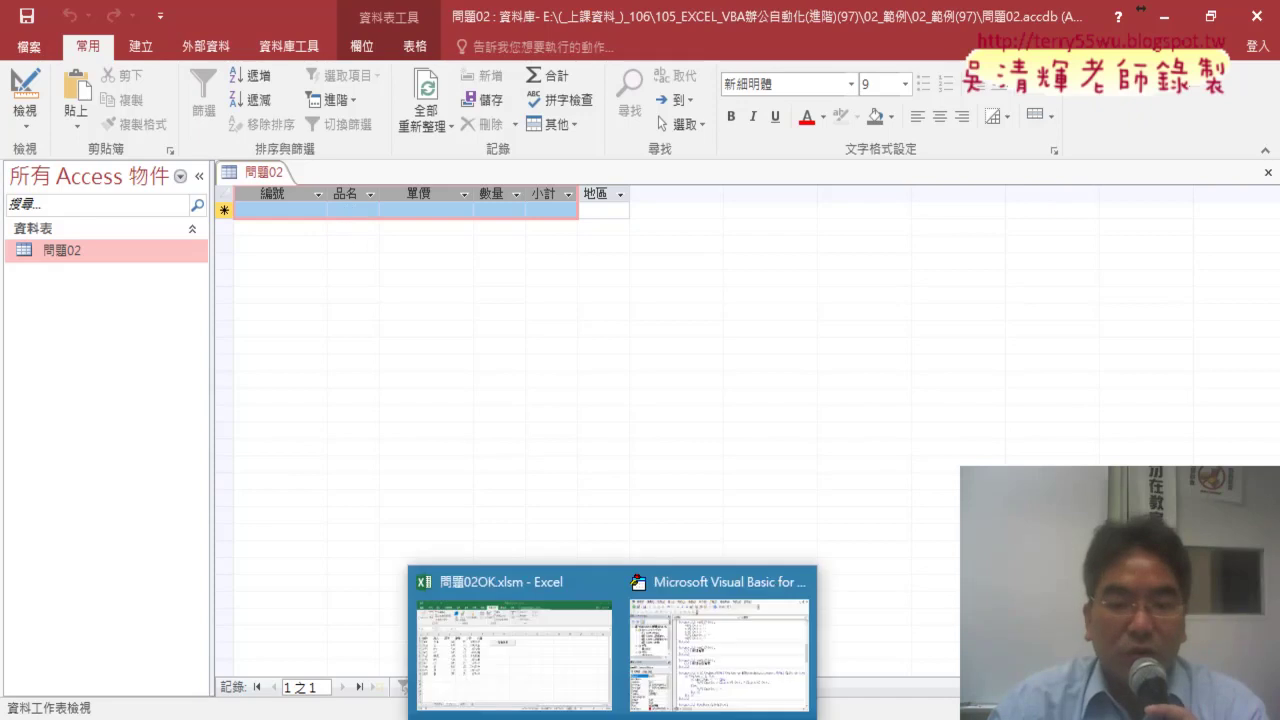
Step: In the VBA editor, open the home userform's 新增資料 button code
click(677, 588)
click(662, 494)
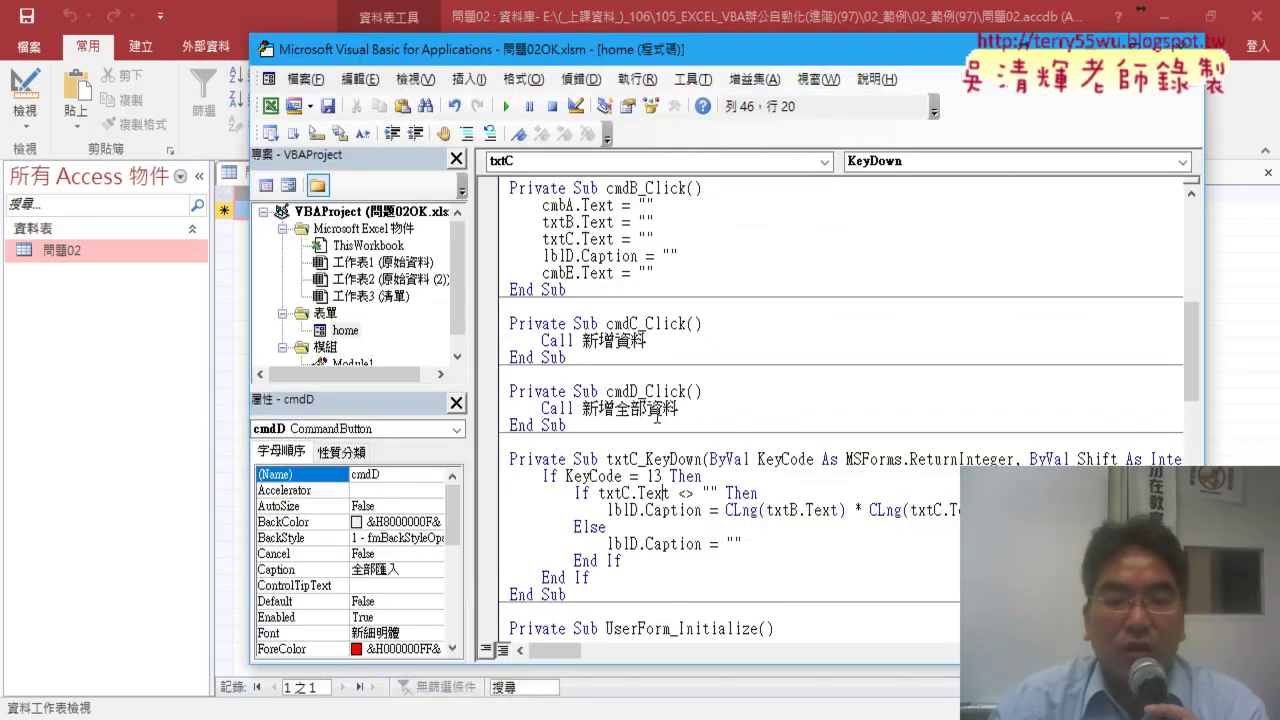
scroll(657, 407, down, 1)
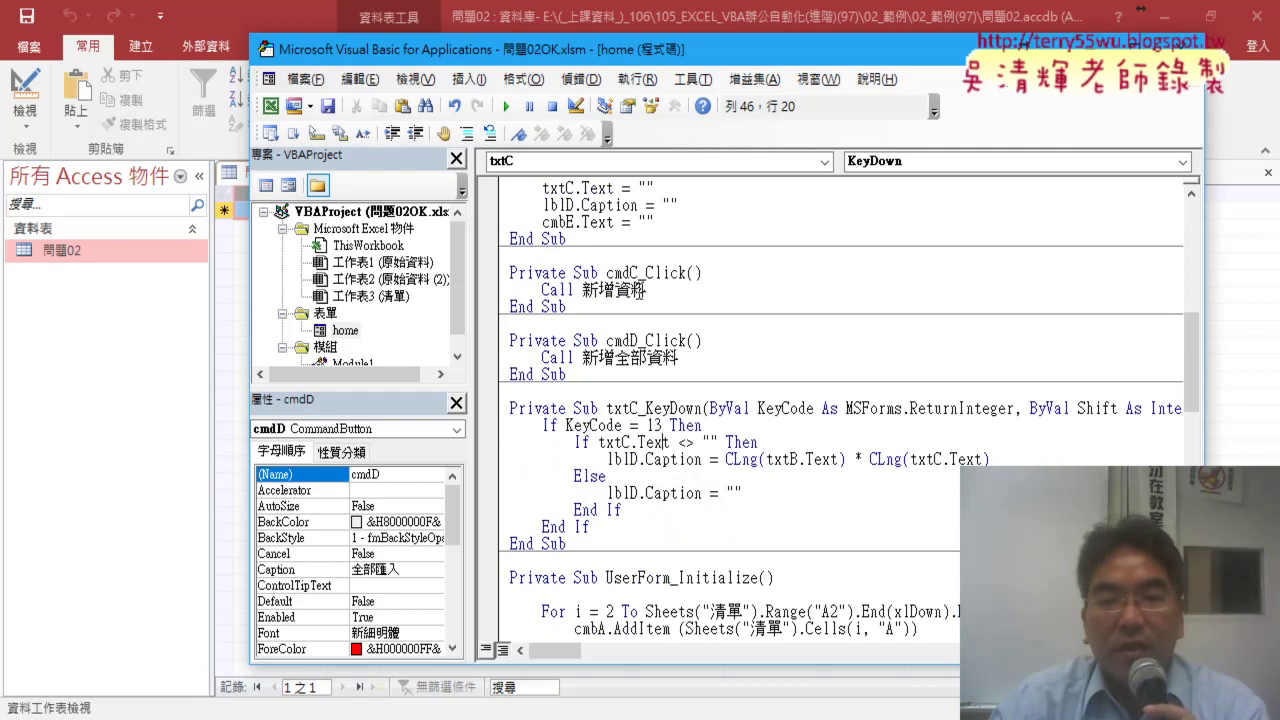
double_click(340, 331)
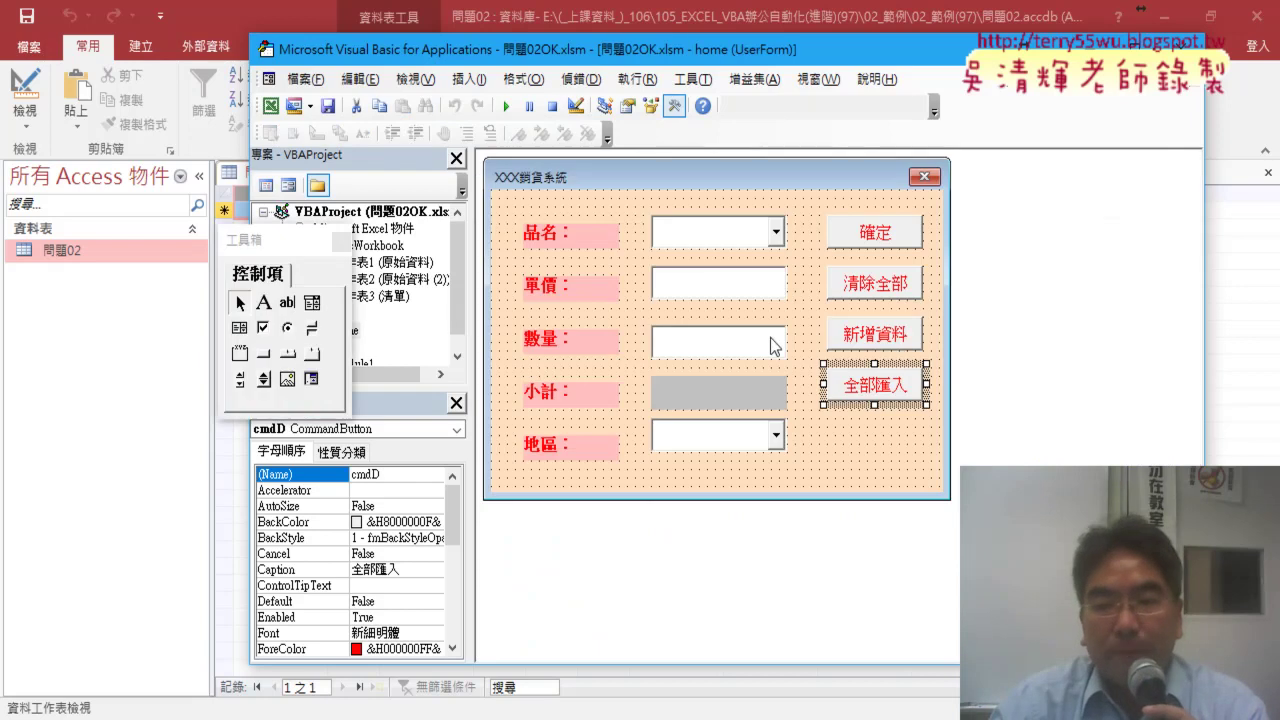
double_click(880, 341)
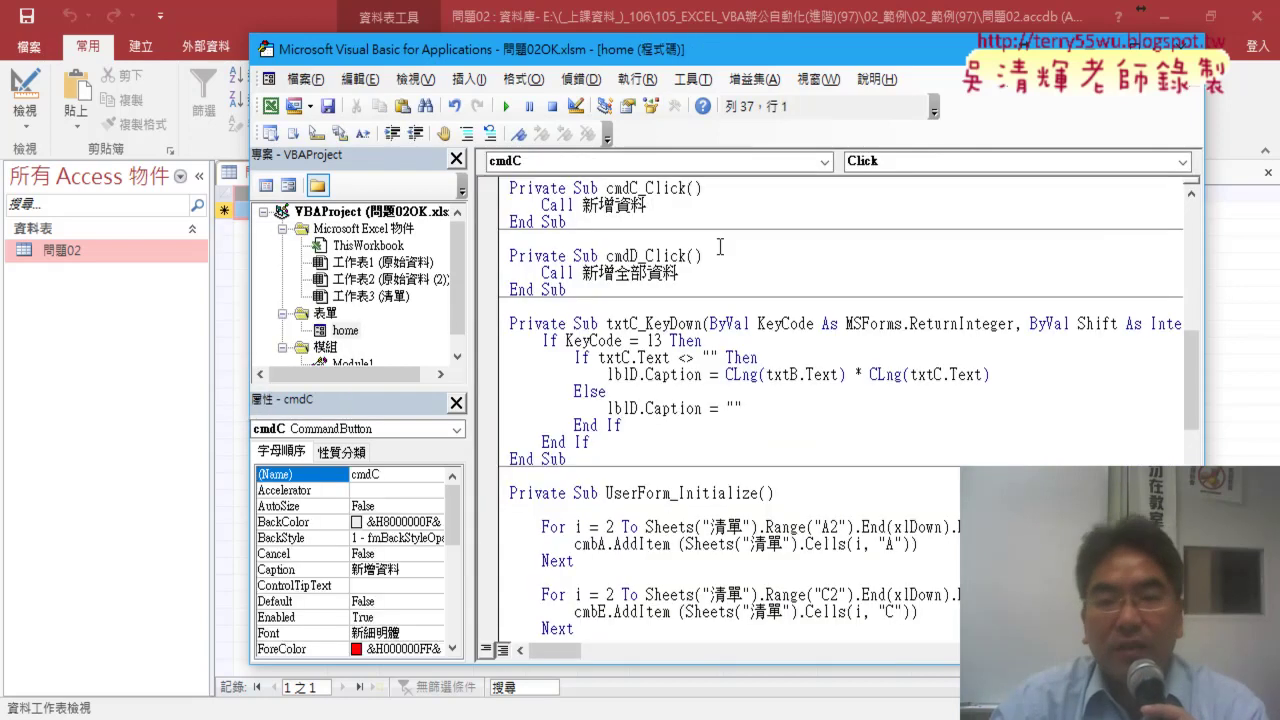
scroll(674, 397, down, 3)
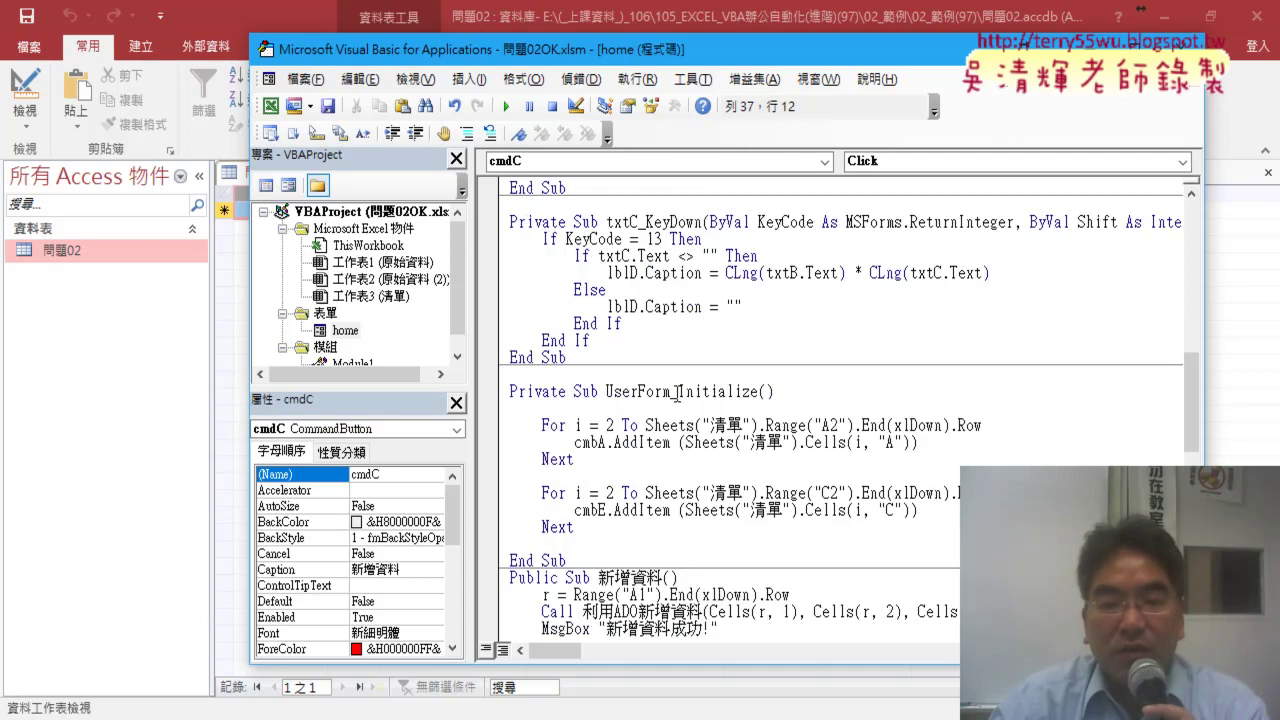
scroll(674, 397, up, 3)
scroll(670, 396, down, 3)
scroll(667, 395, down, 5)
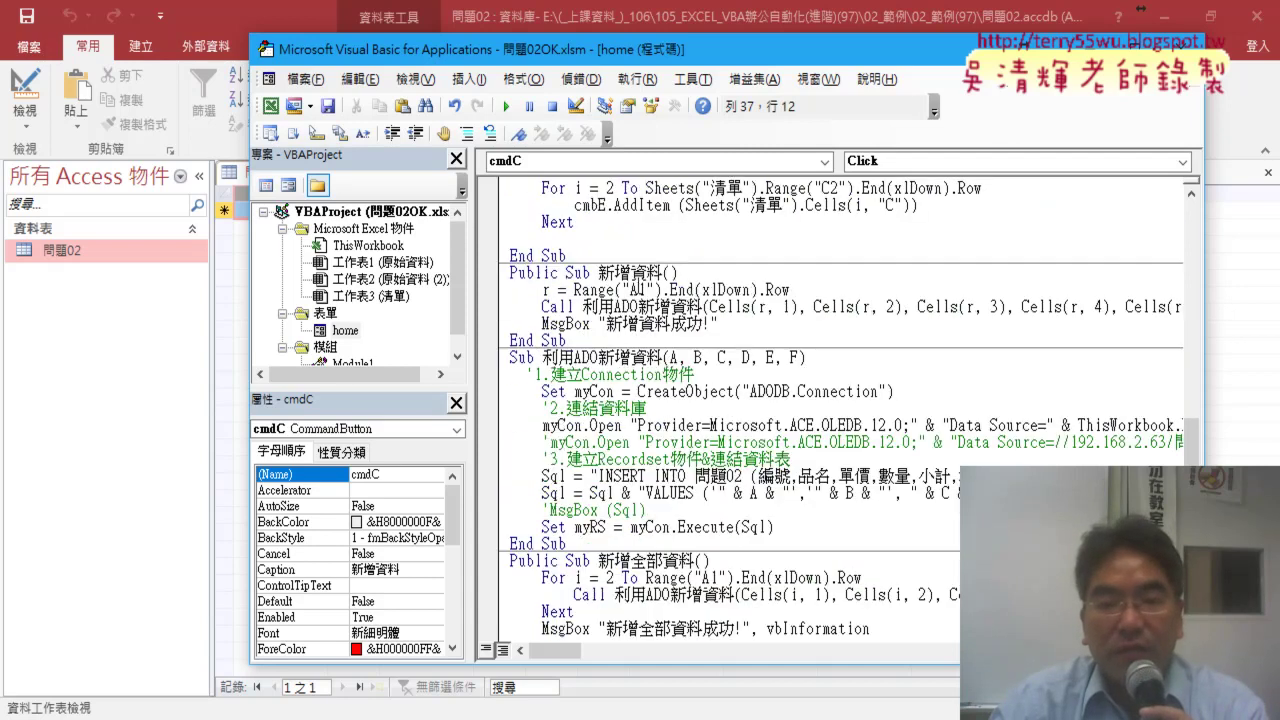
Step: Highlight 新增資料's last-row lookup, then select A11:F11 in 問題02OK.xlsm
click(638, 280)
drag(790, 290, 574, 290)
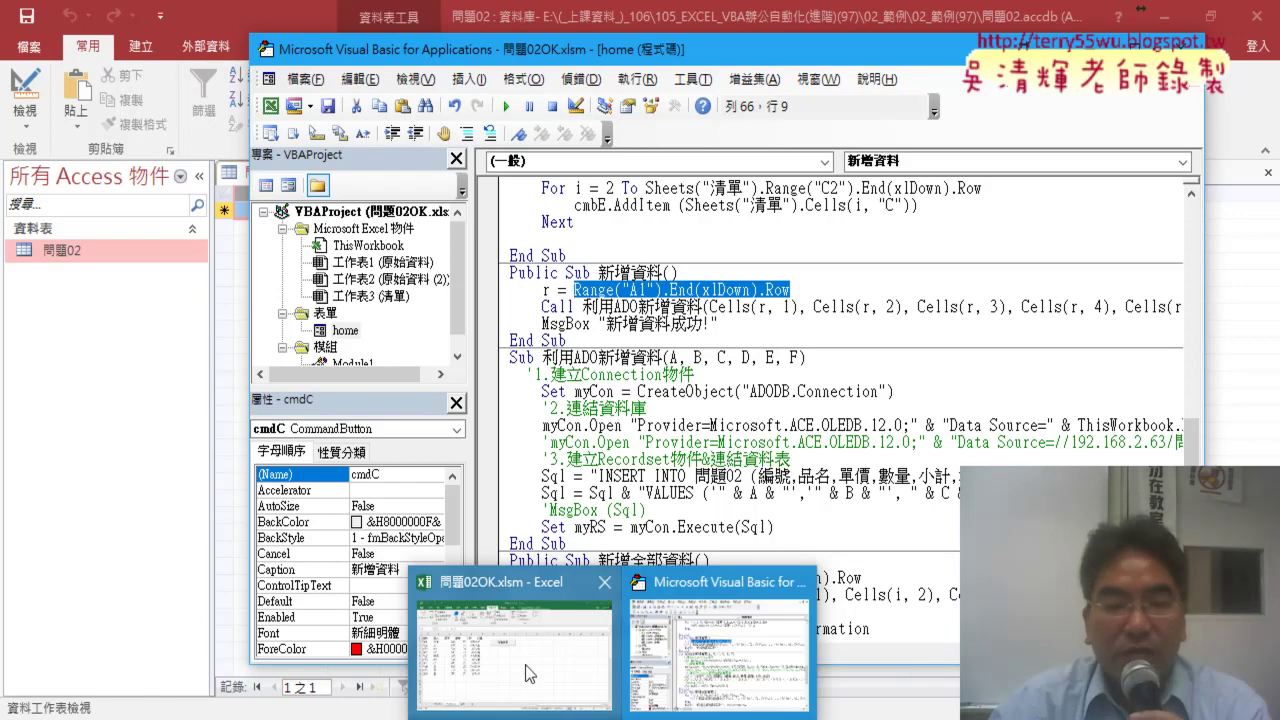
click(525, 664)
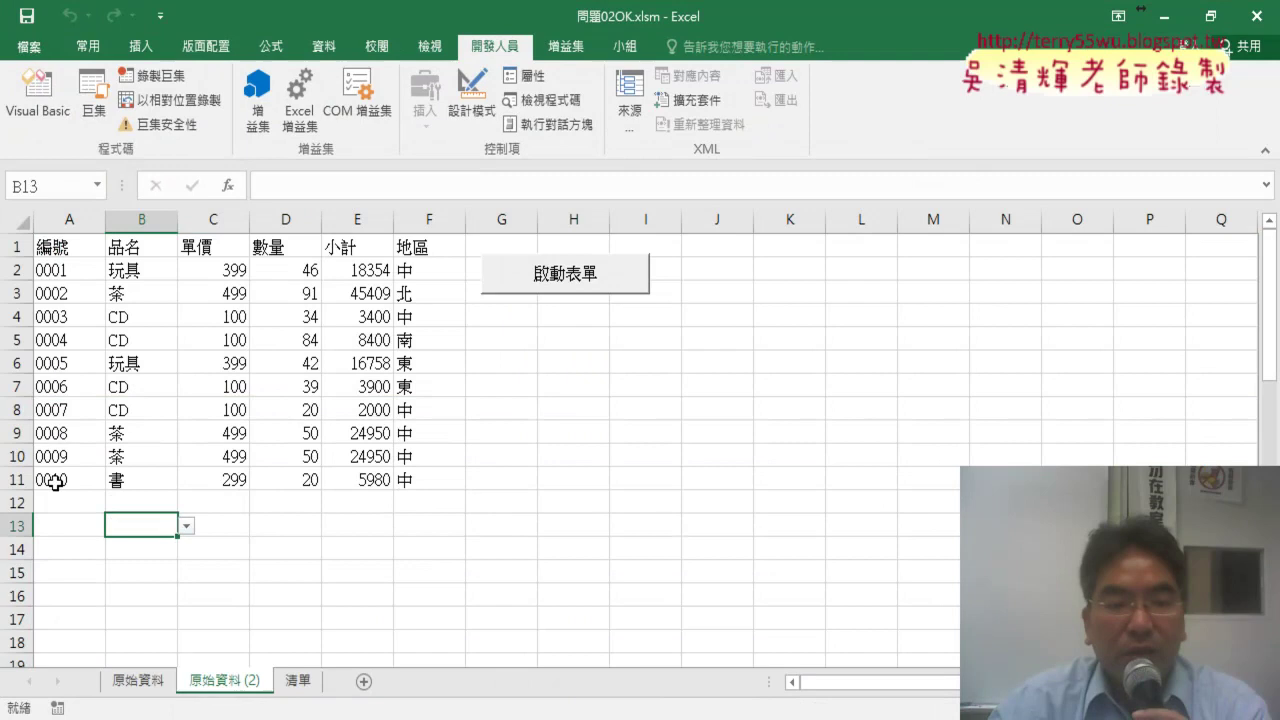
drag(68, 480, 413, 478)
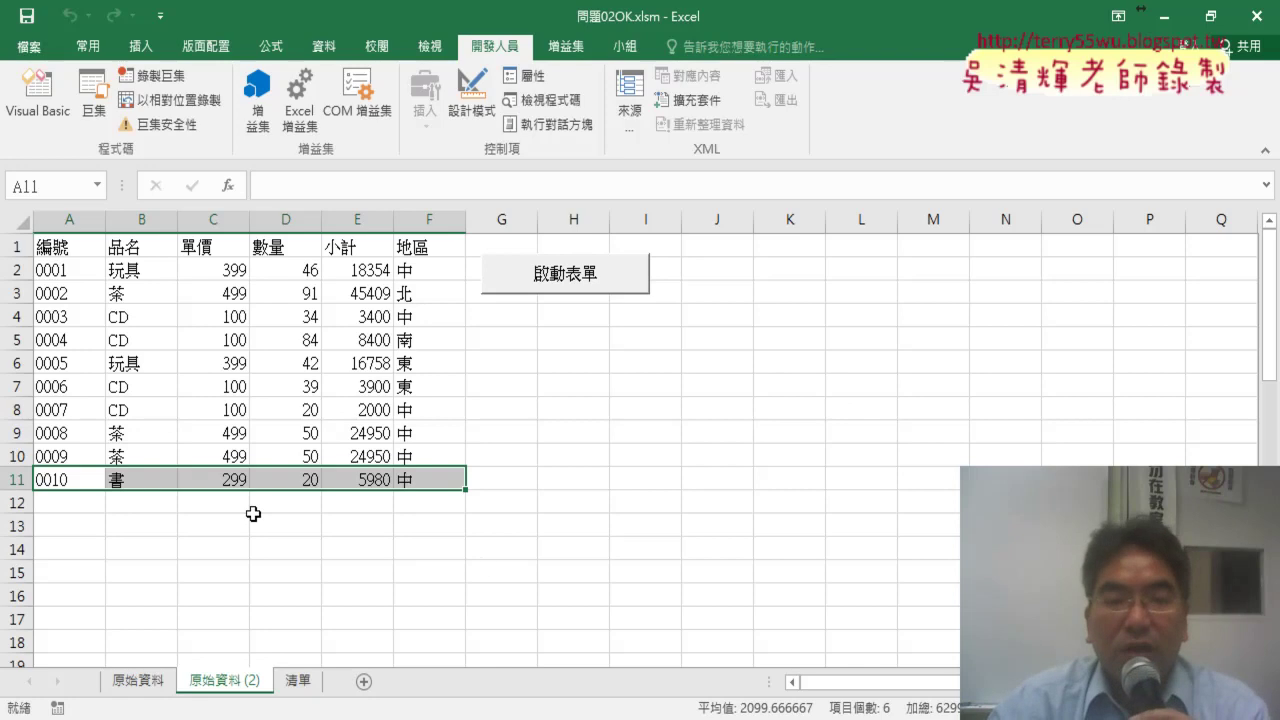
drag(50, 270, 403, 480)
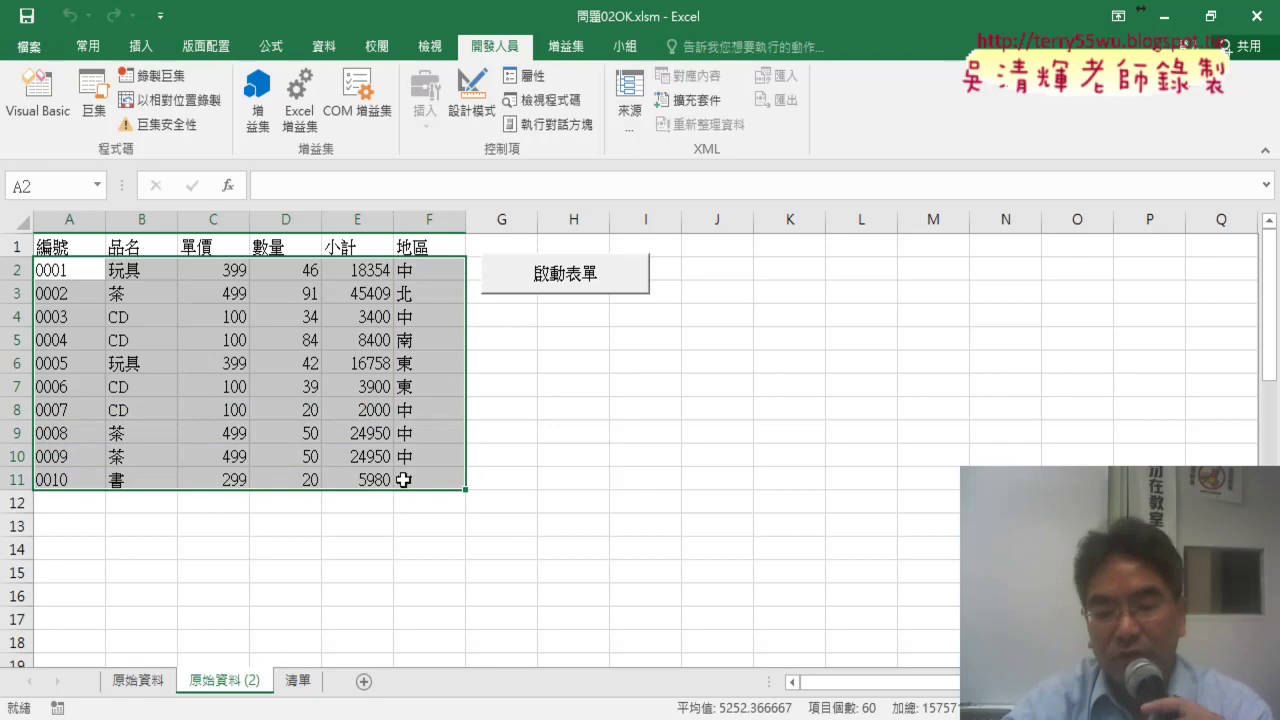
key(Delete)
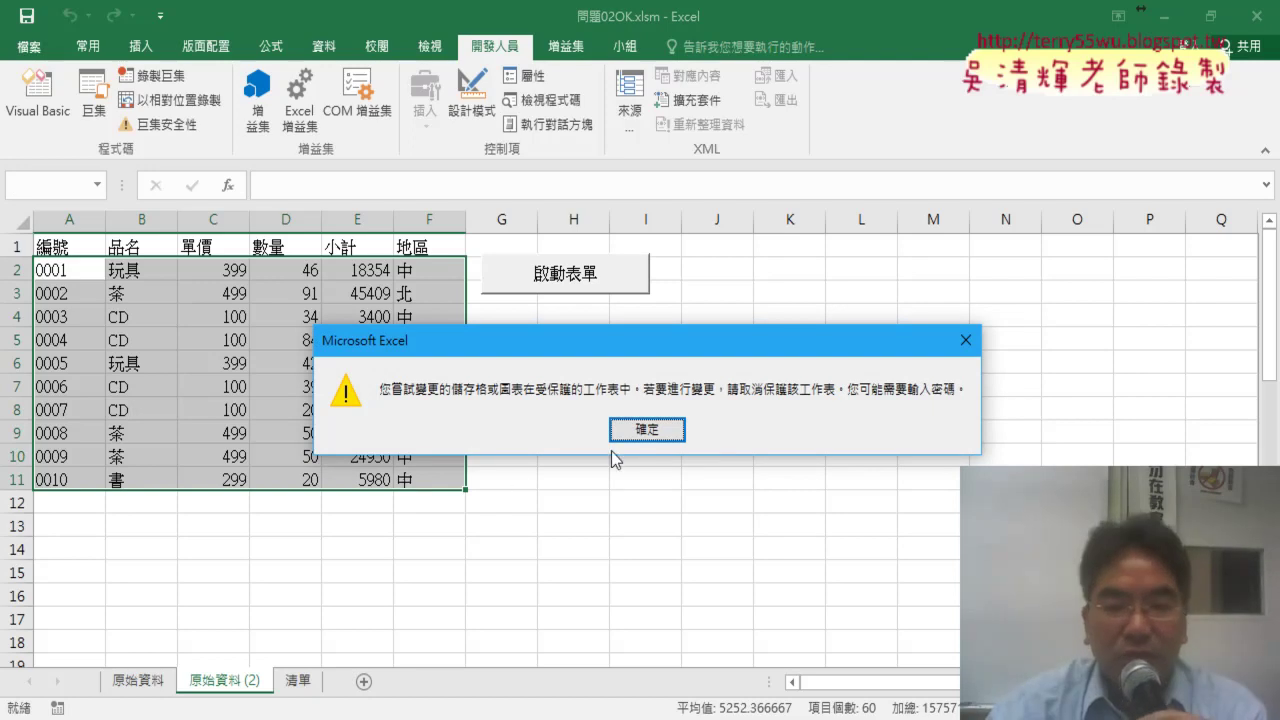
click(647, 429)
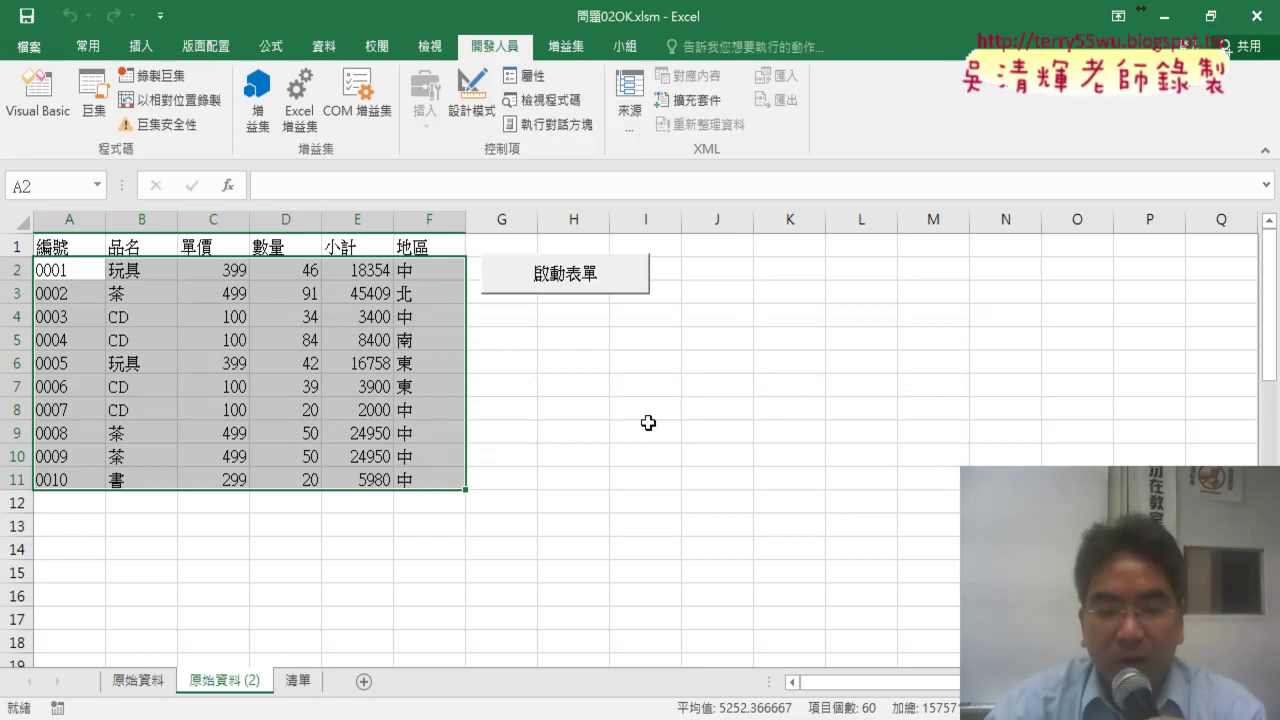
mouse_move(614, 716)
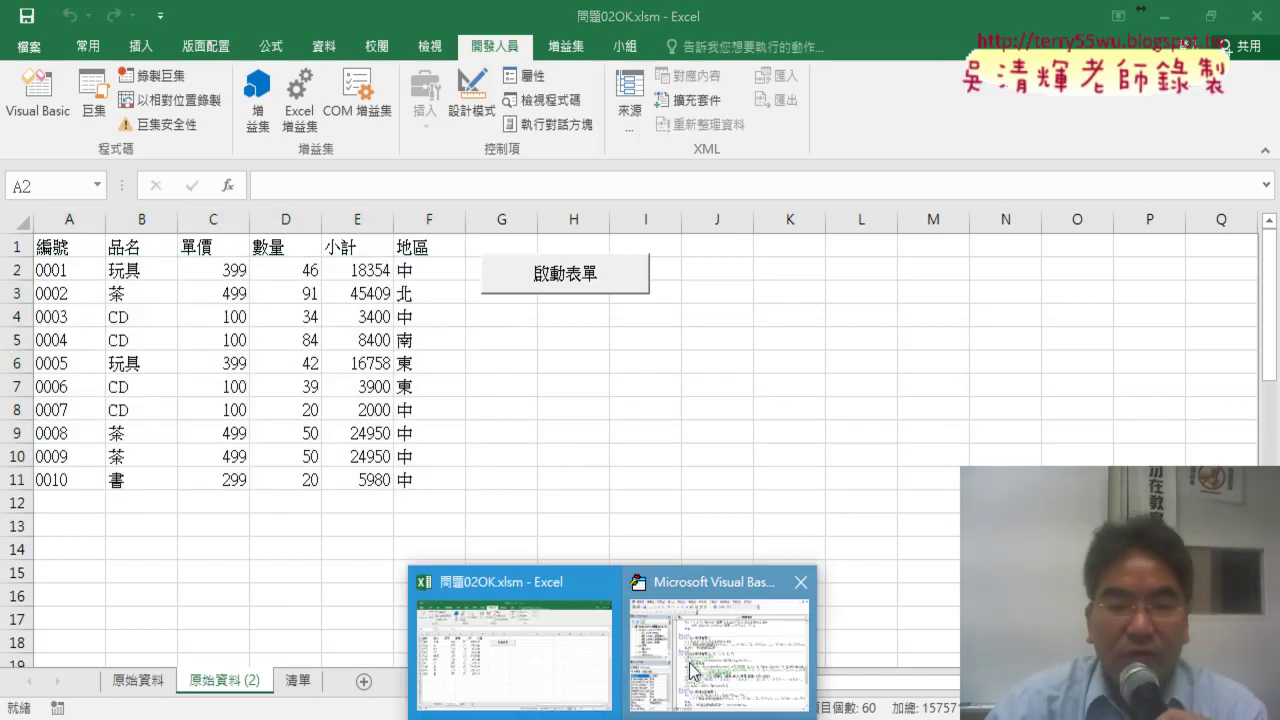
click(685, 685)
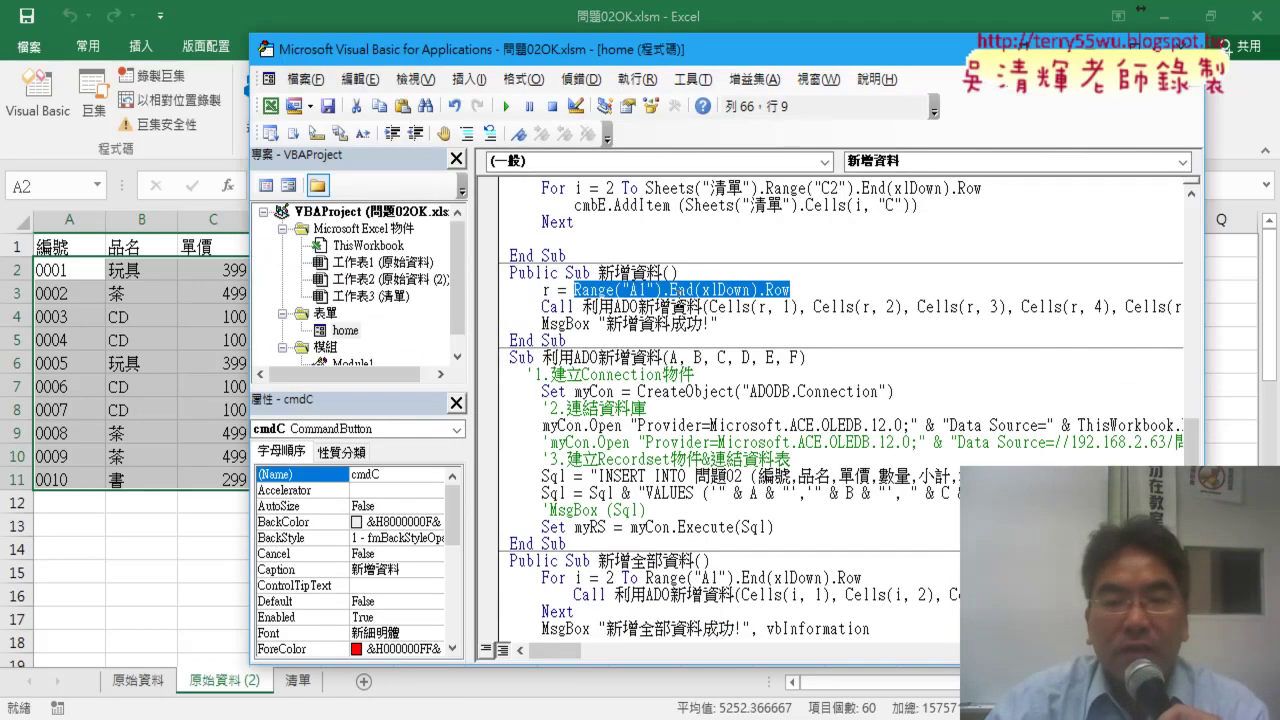
Step: Review the 利用ADO新增資料 call, its parameters A–F and the 問題02.accdb connection
mouse_move(471, 290)
mouse_down()
mouse_move(340, 290)
mouse_move(543, 307)
mouse_up()
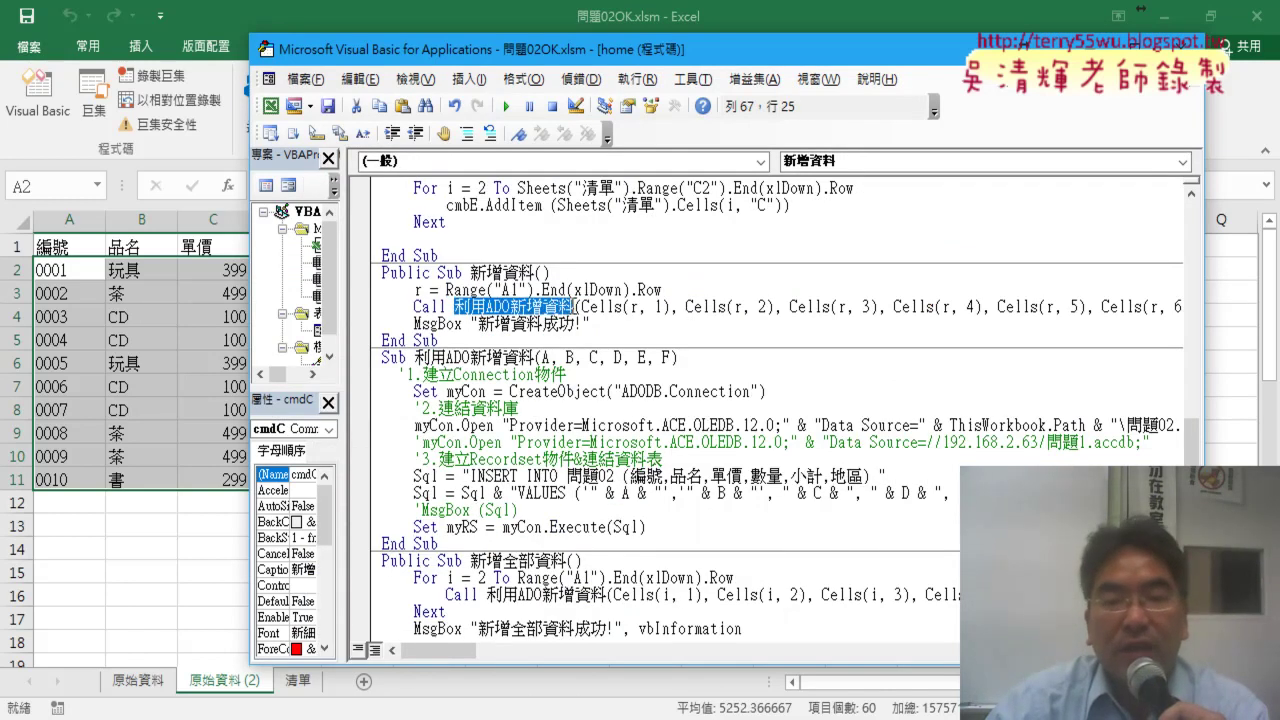
drag(541, 357, 623, 358)
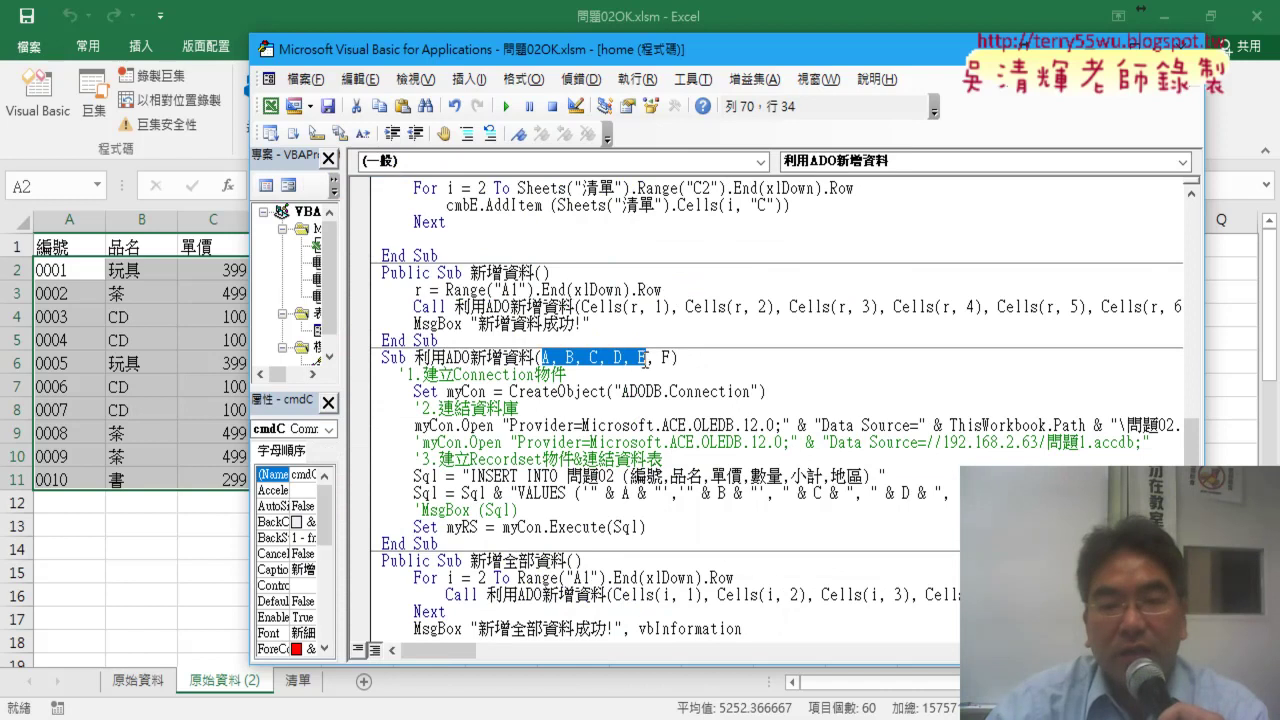
click(663, 357)
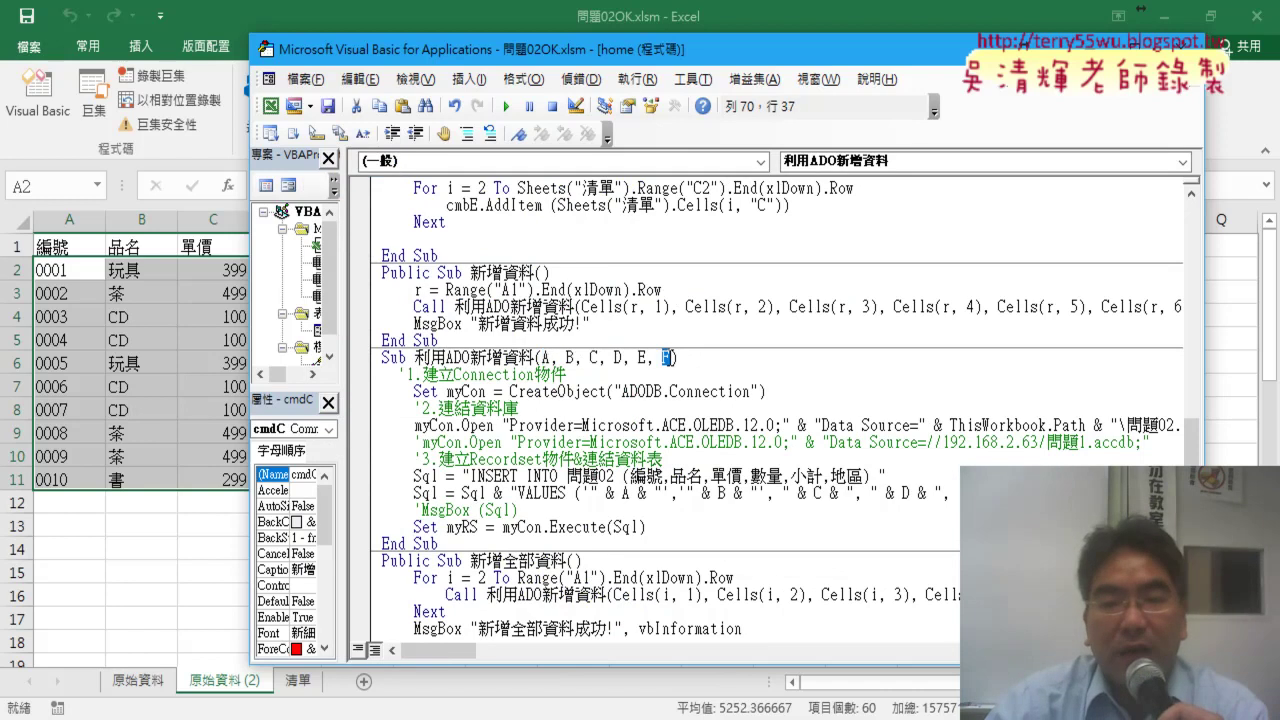
double_click(634, 309)
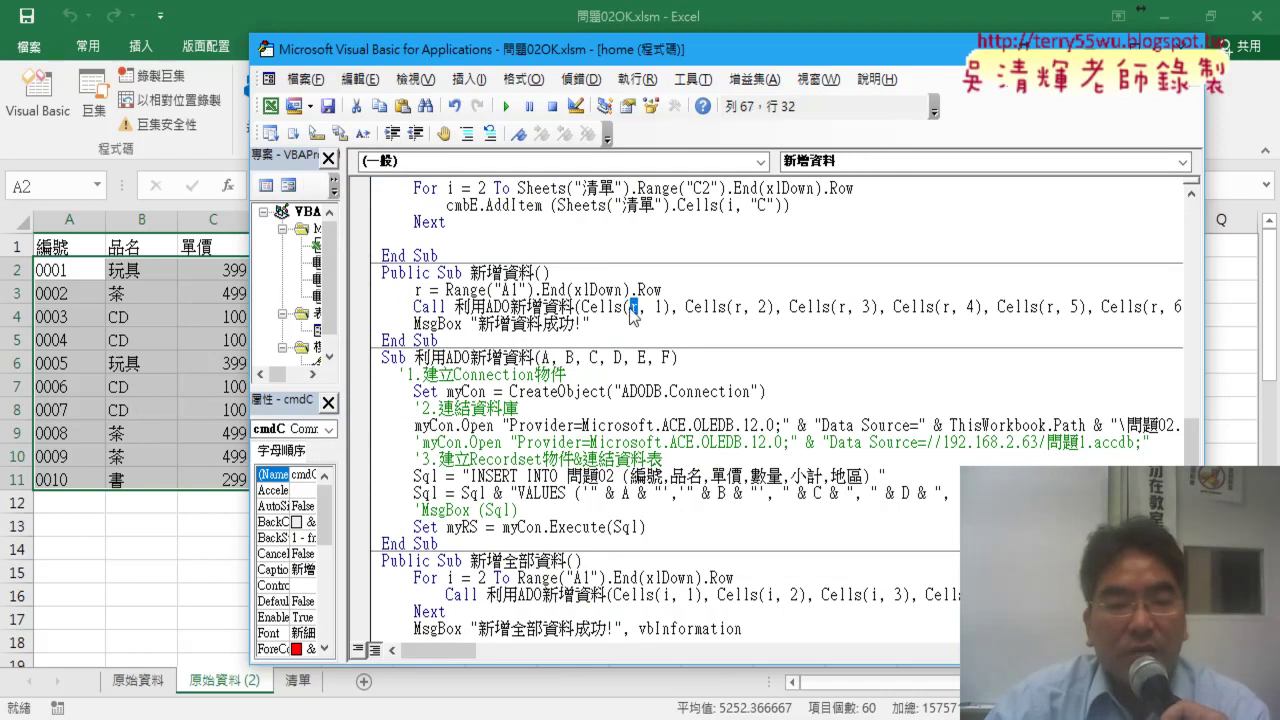
click(655, 309)
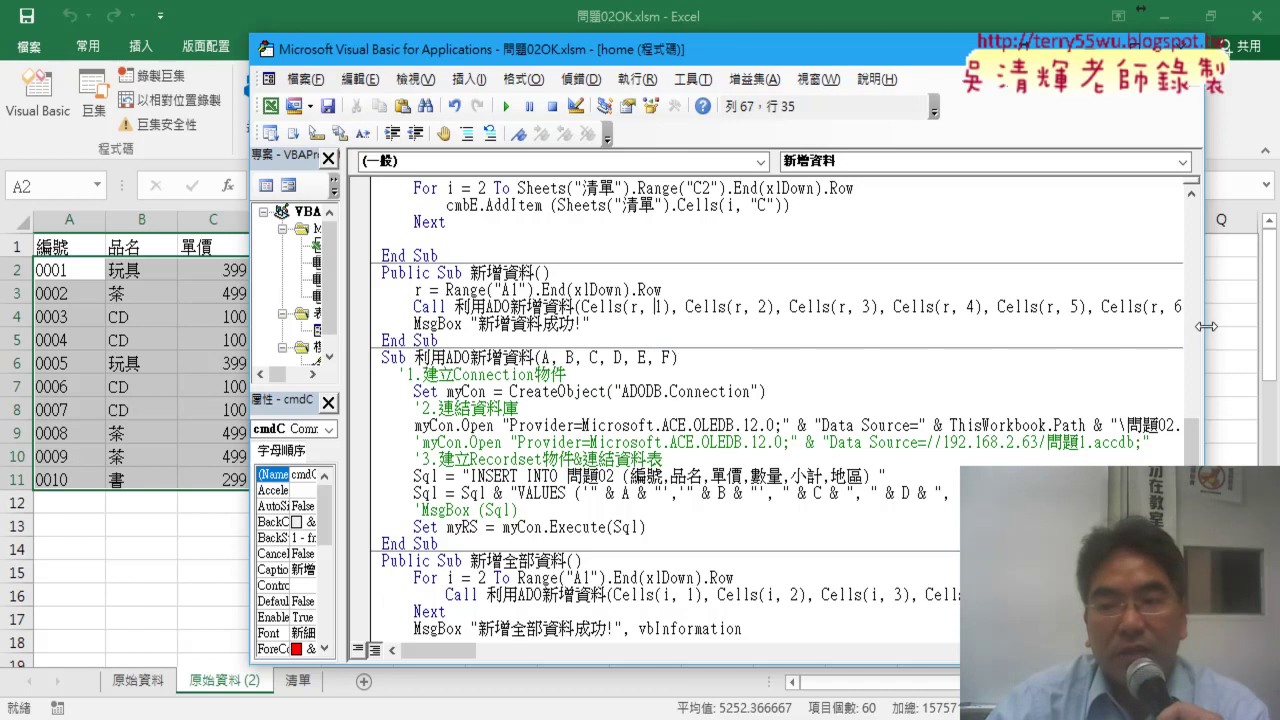
drag(1206, 326, 1252, 326)
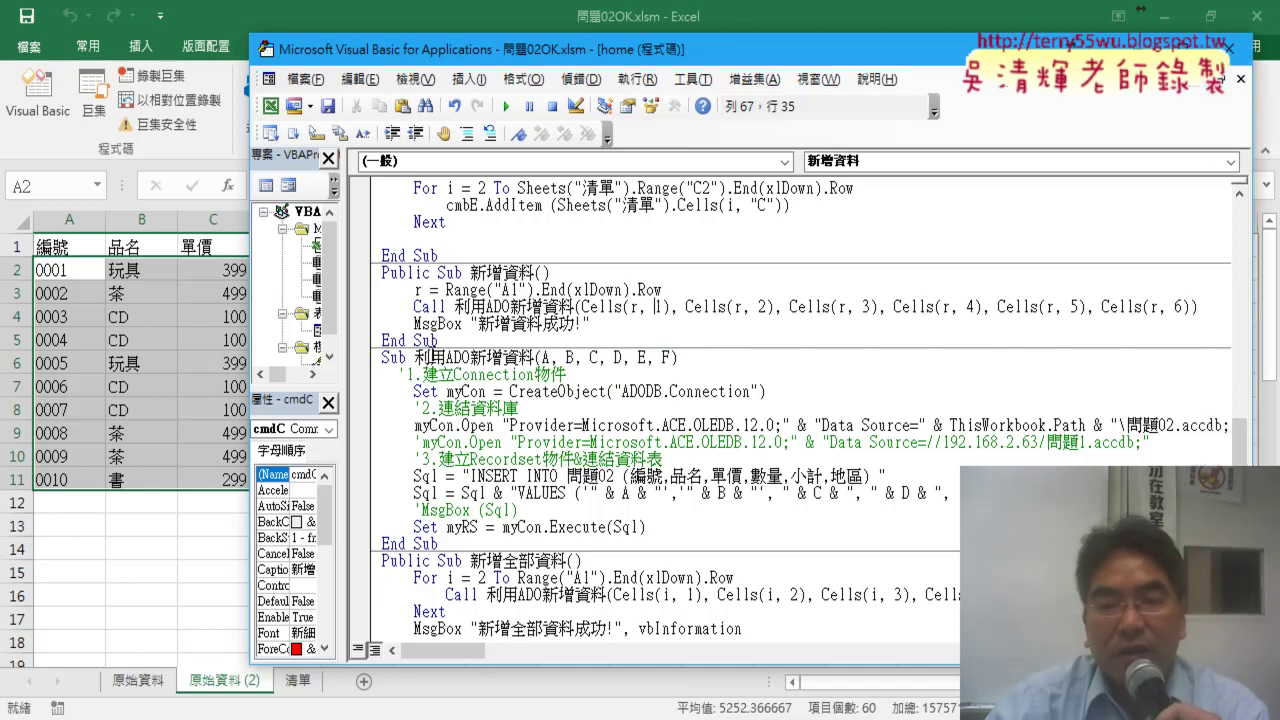
drag(414, 357, 536, 357)
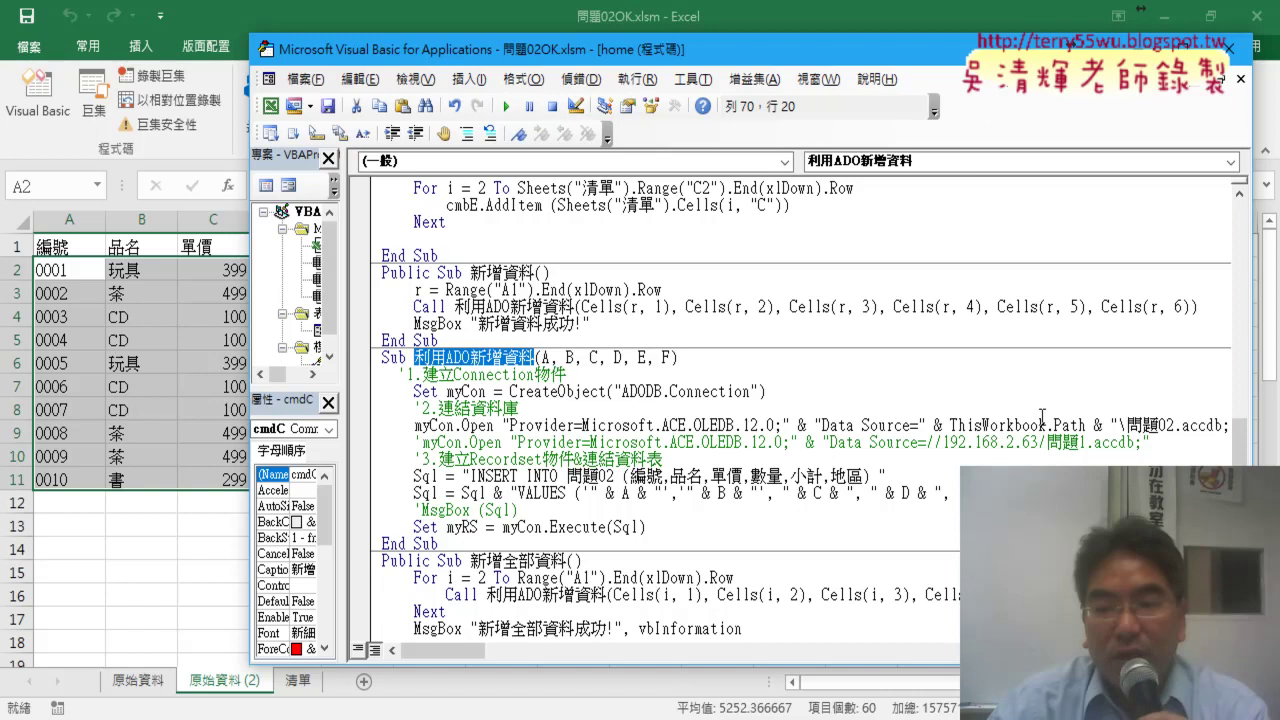
drag(1127, 425, 1214, 425)
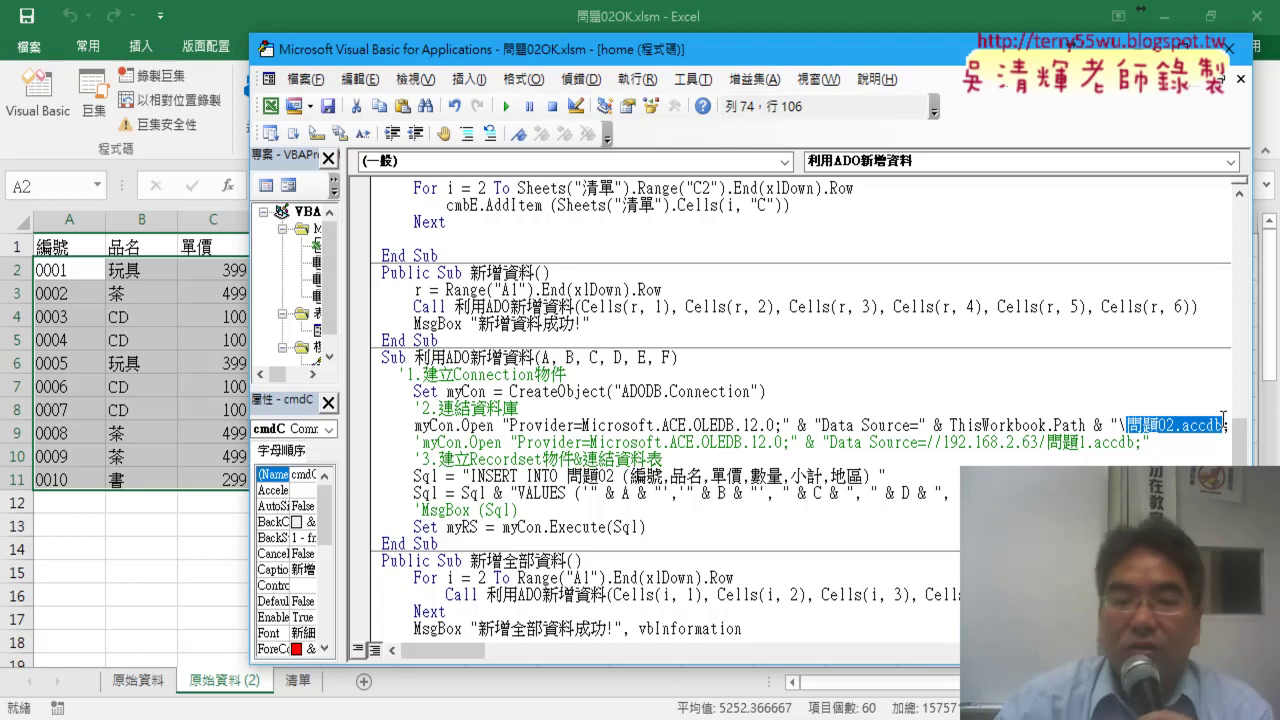
Step: Review the INSERT INTO and VALUES lines, then set a breakpoint on Execute
click(540, 477)
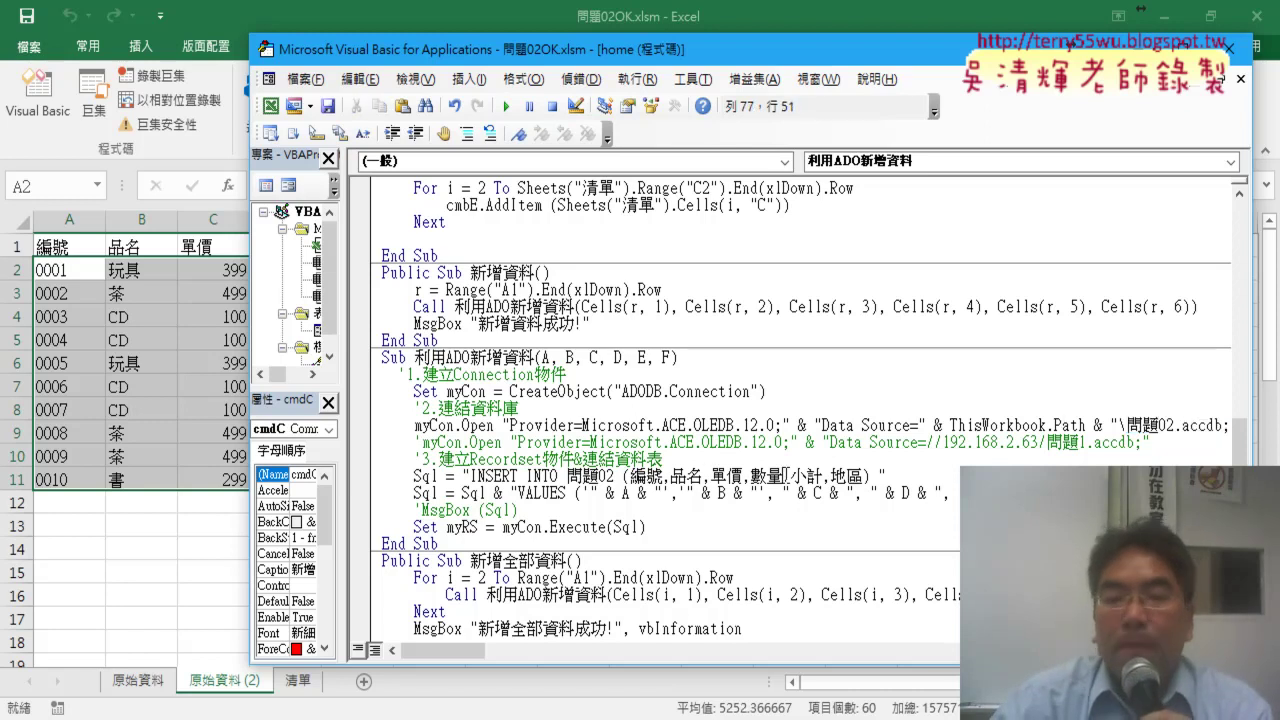
click(625, 494)
click(622, 527)
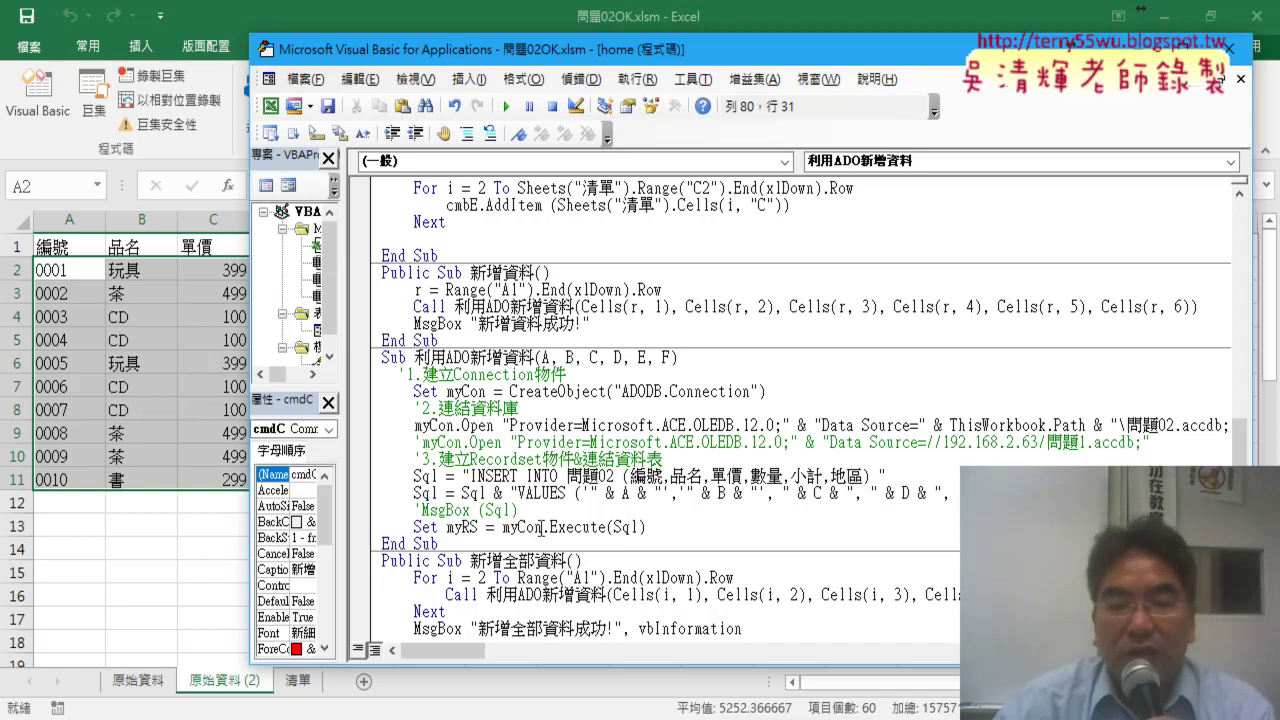
click(362, 527)
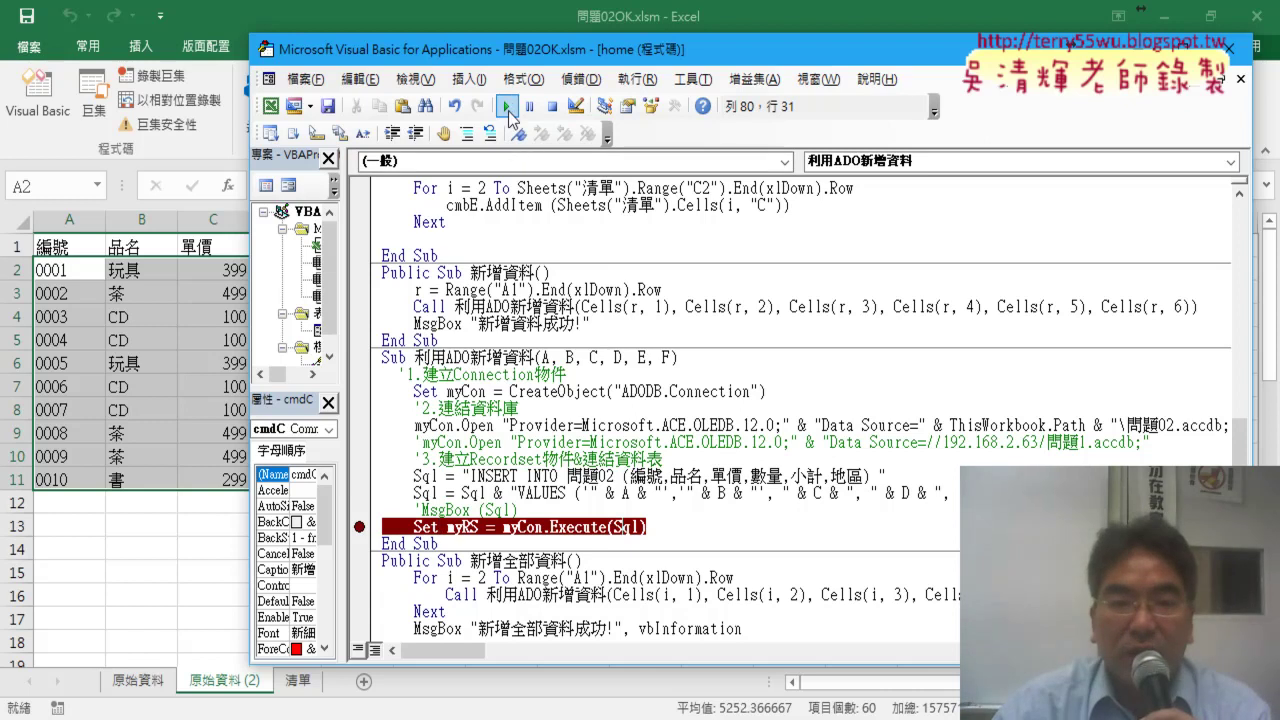
Step: Run the form and submit a record via 新增資料, pausing at the breakpoint
click(505, 107)
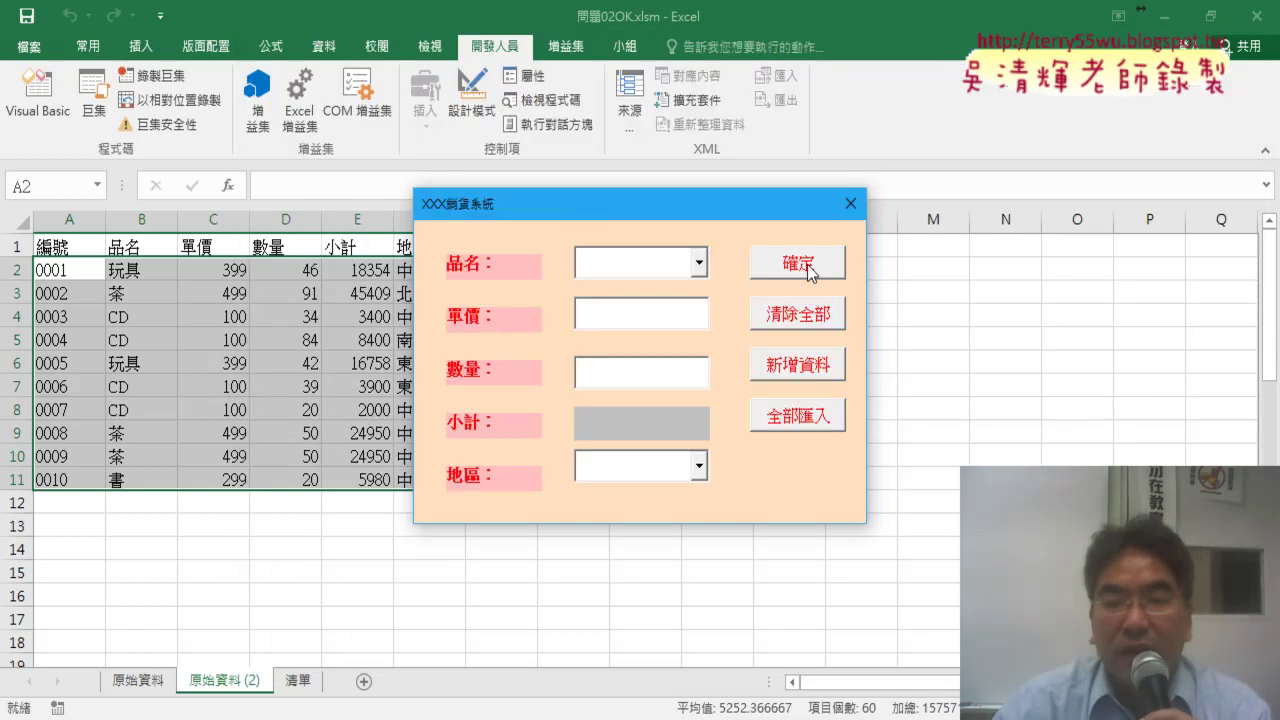
click(808, 369)
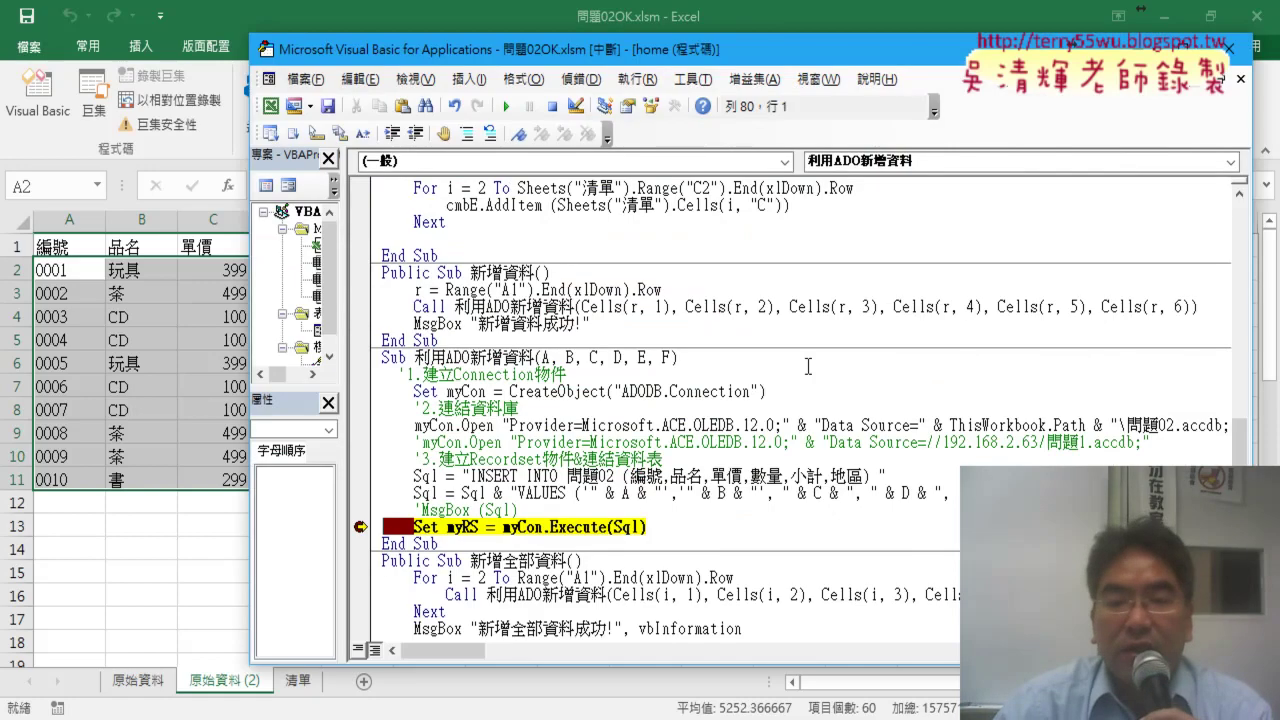
mouse_move(633, 522)
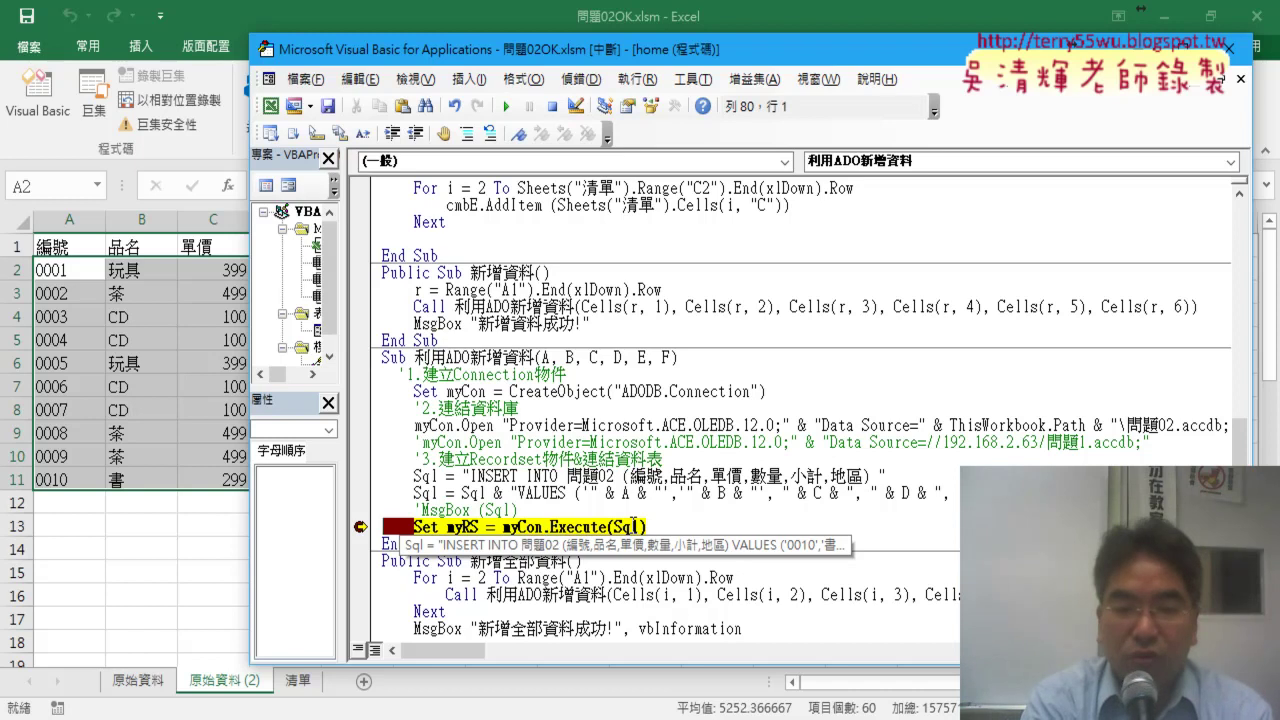
Step: Print the record 0010 INSERT statement with ? sql, then step past Execute with F8
key(ctrl+g)
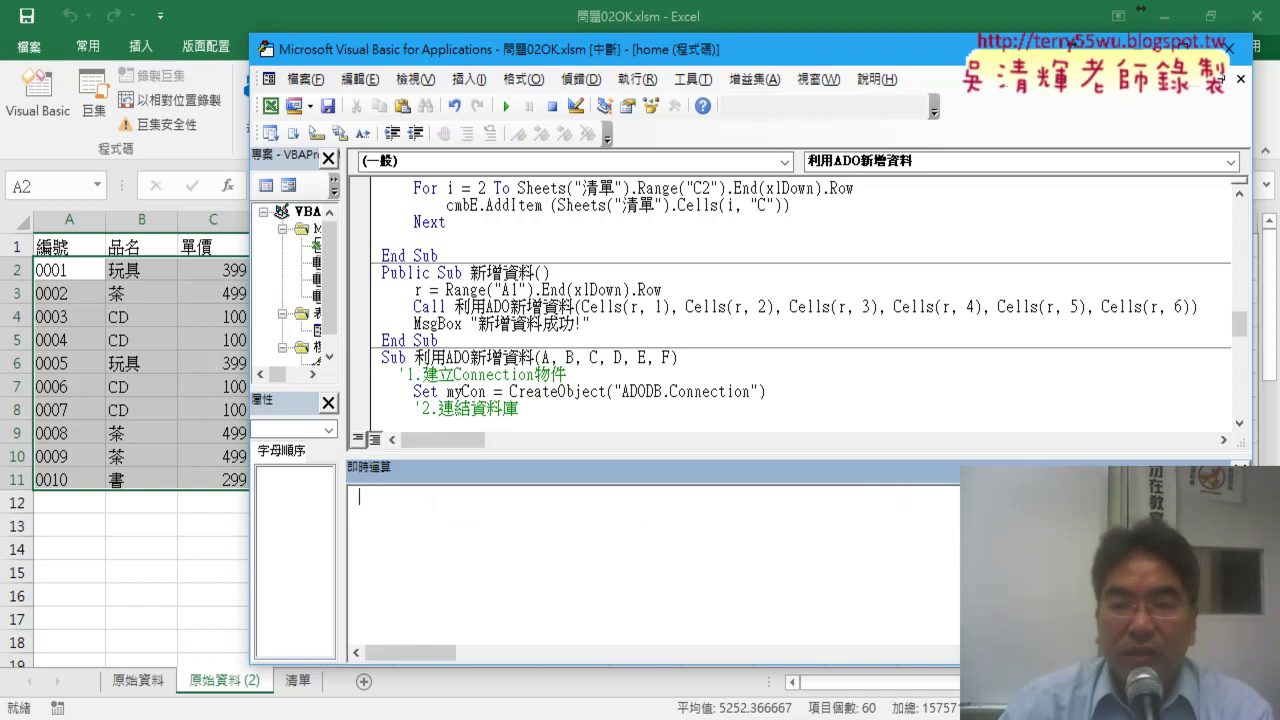
drag(1240, 326, 1240, 350)
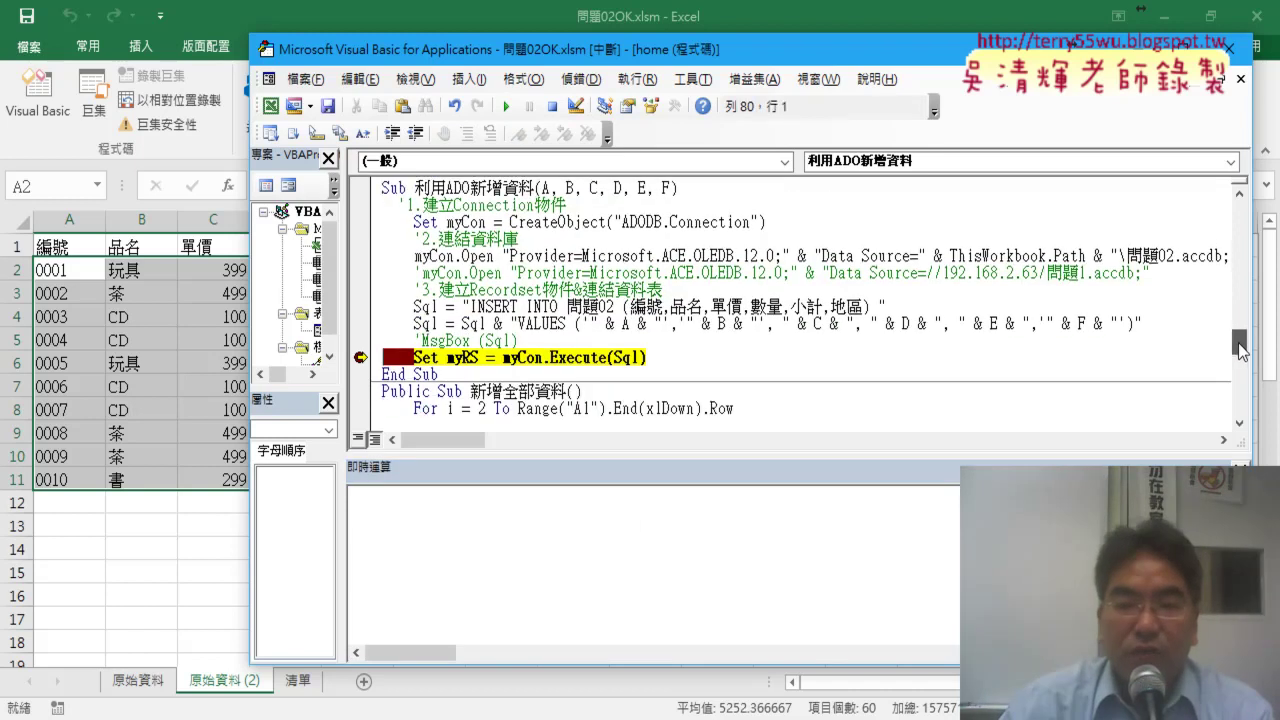
click(578, 508)
text(? ㄙㄟ)
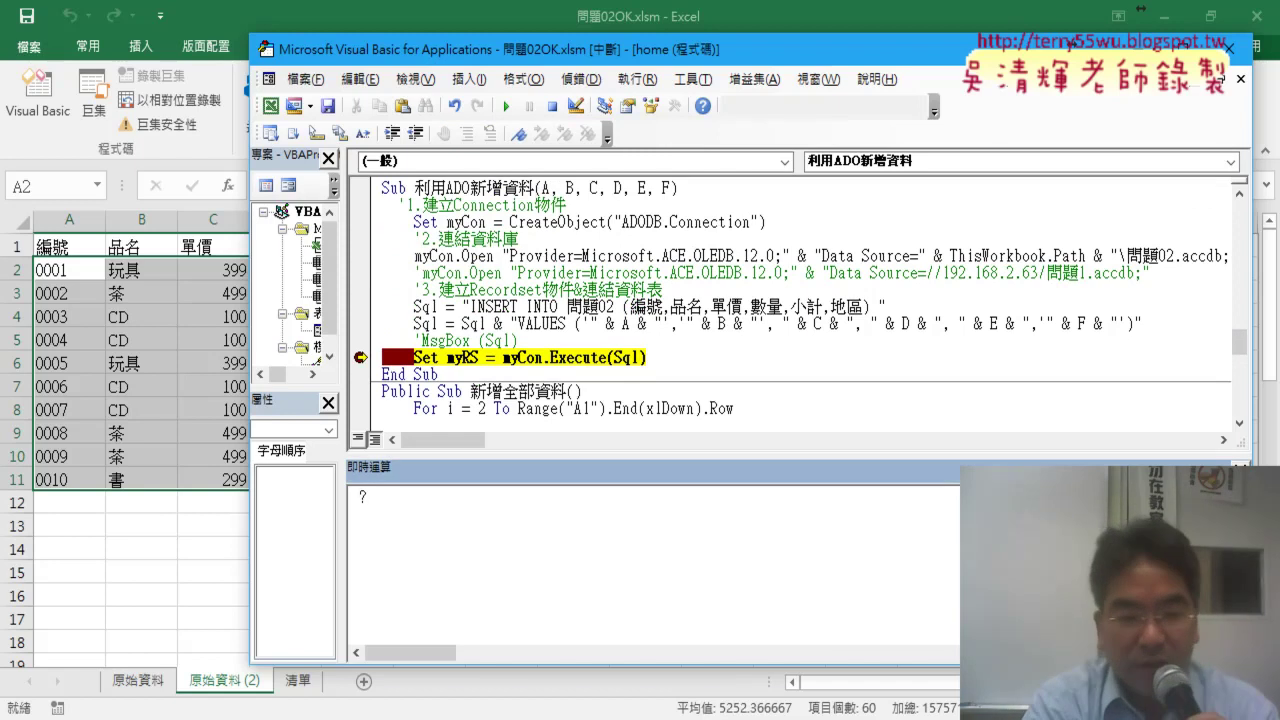
key(Escape)
text(sq)
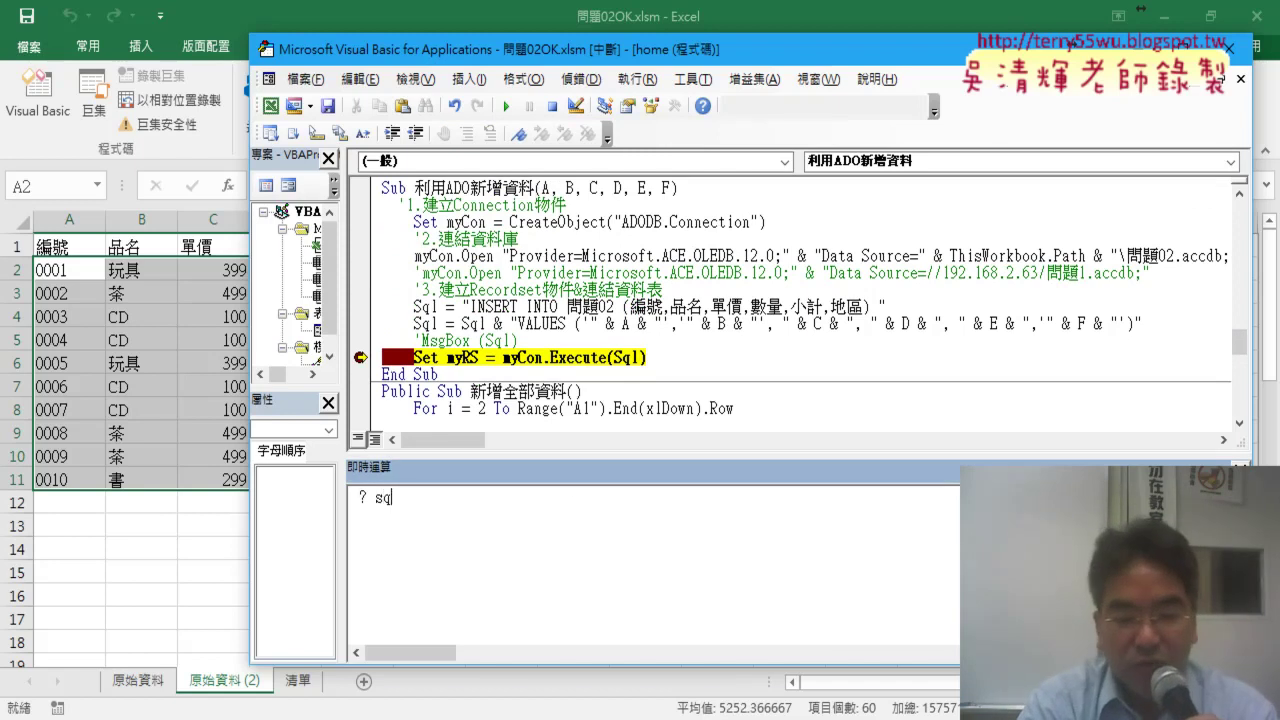
text(l)
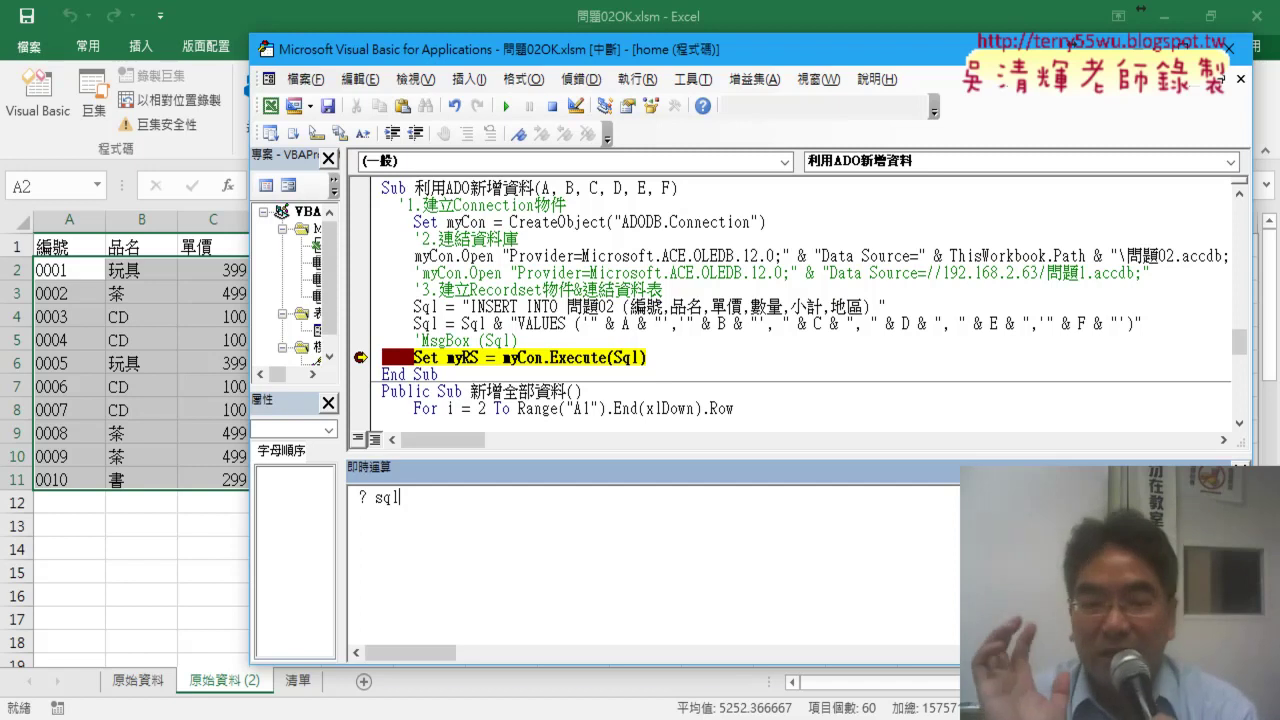
key(Return)
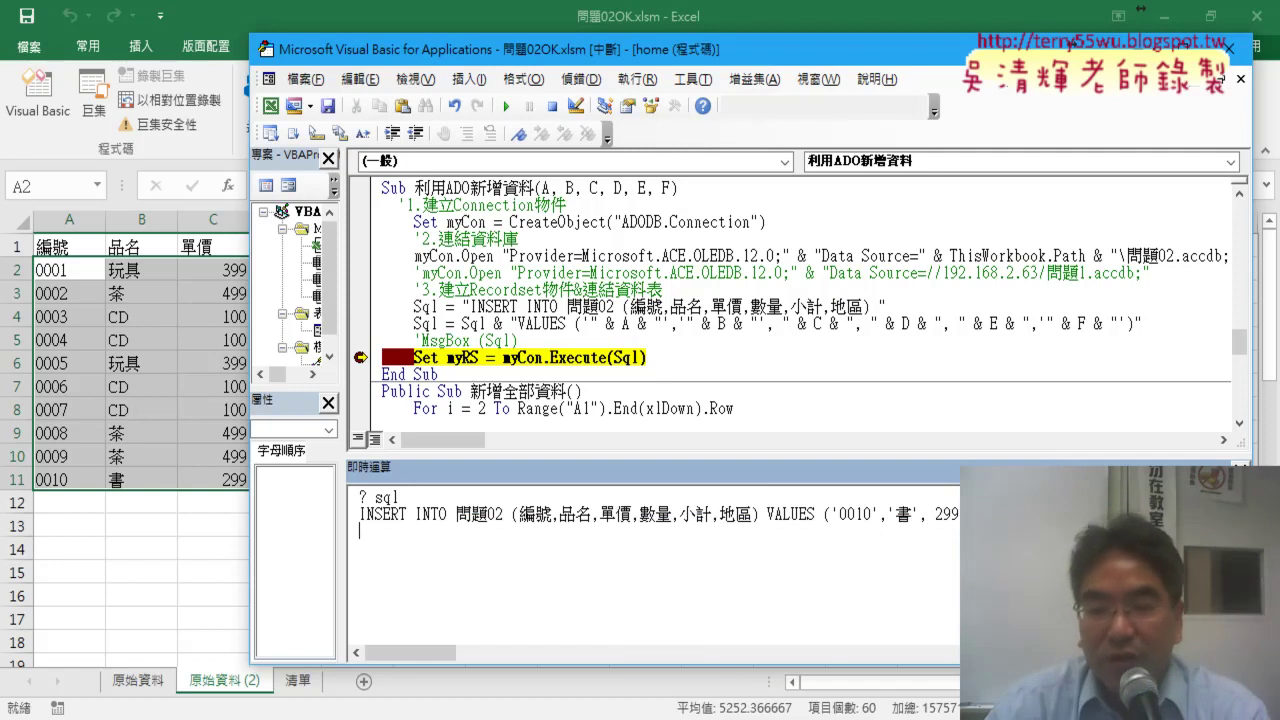
drag(1080, 514, 895, 514)
click(639, 516)
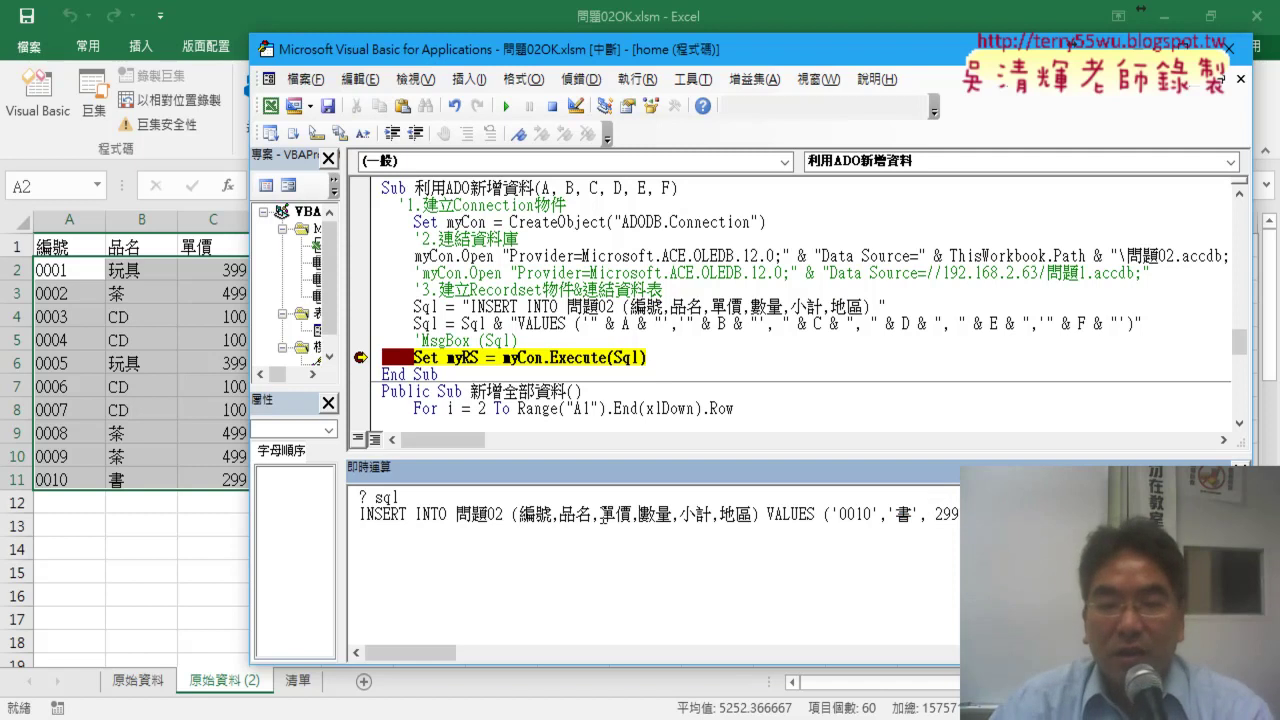
click(564, 363)
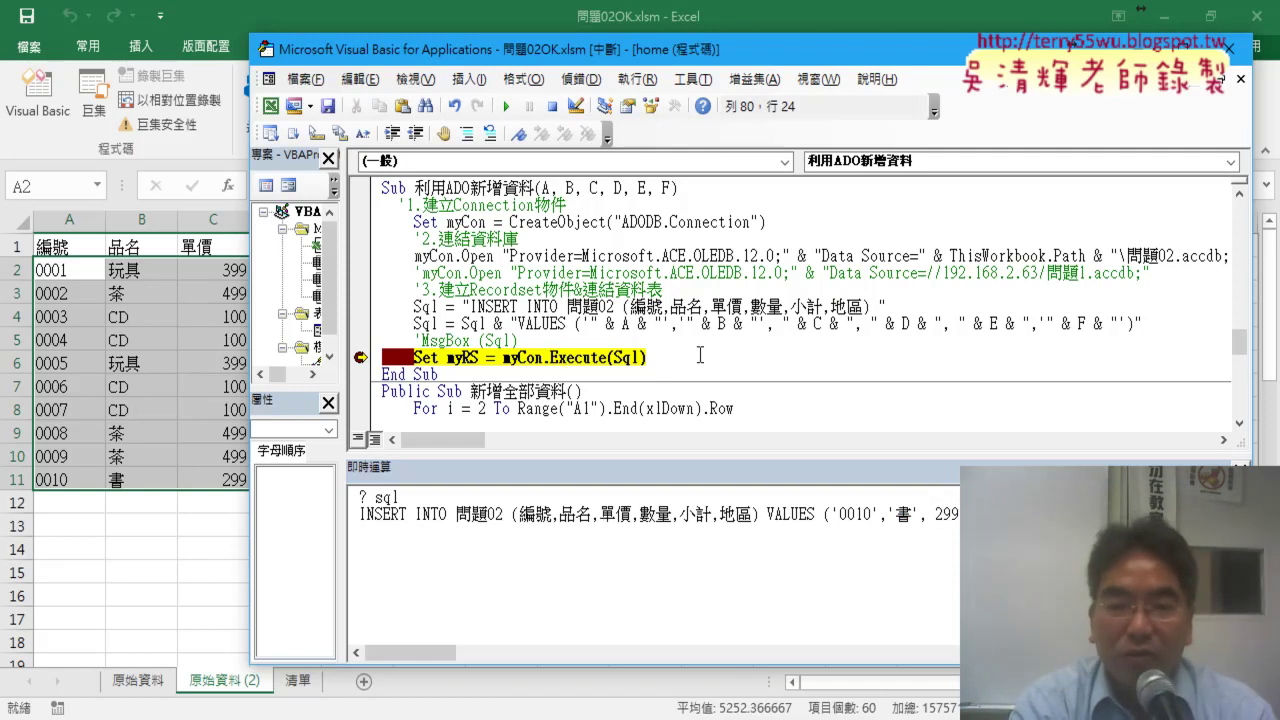
key(F8)
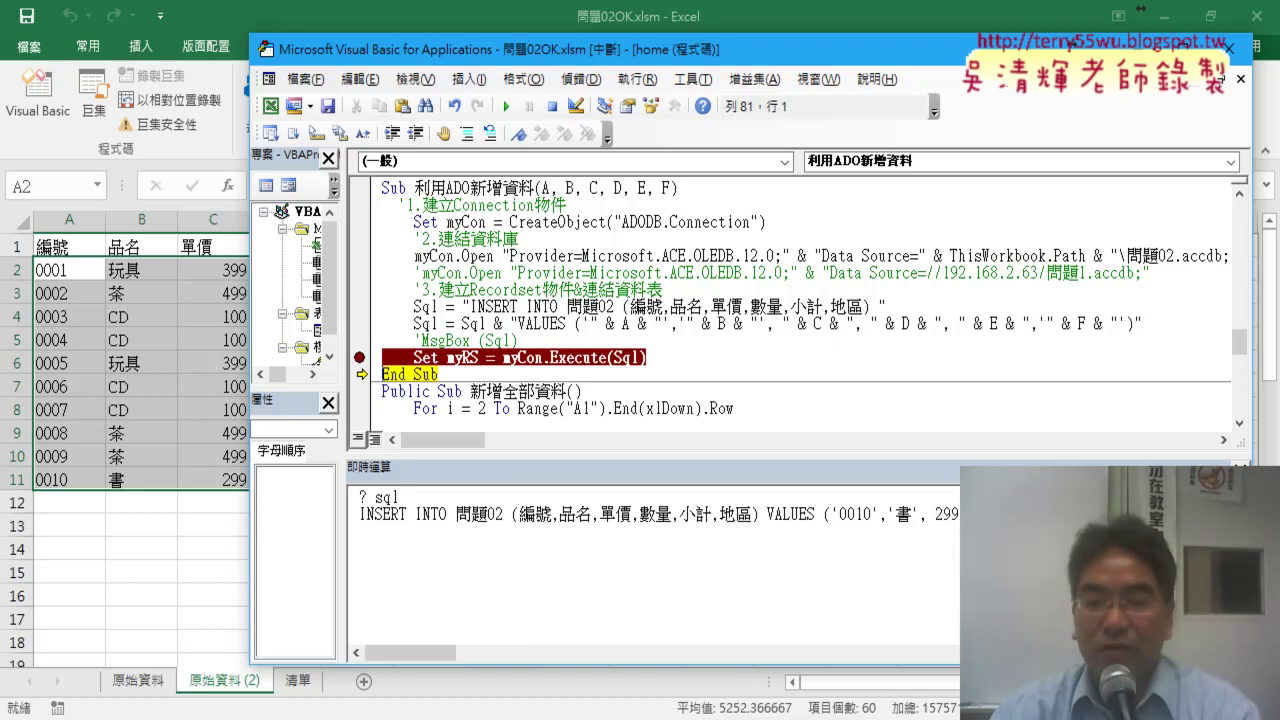
Step: Refresh 問題02 in Access to confirm record 0010 was added
click(690, 590)
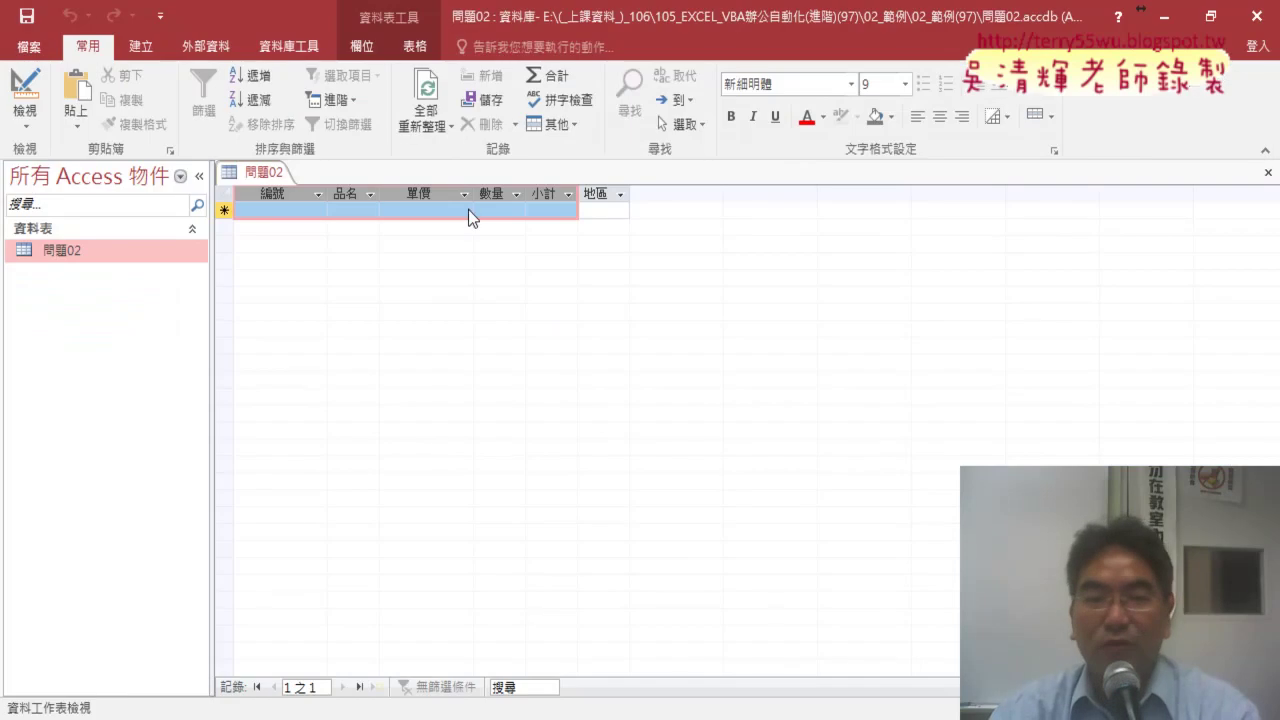
click(424, 95)
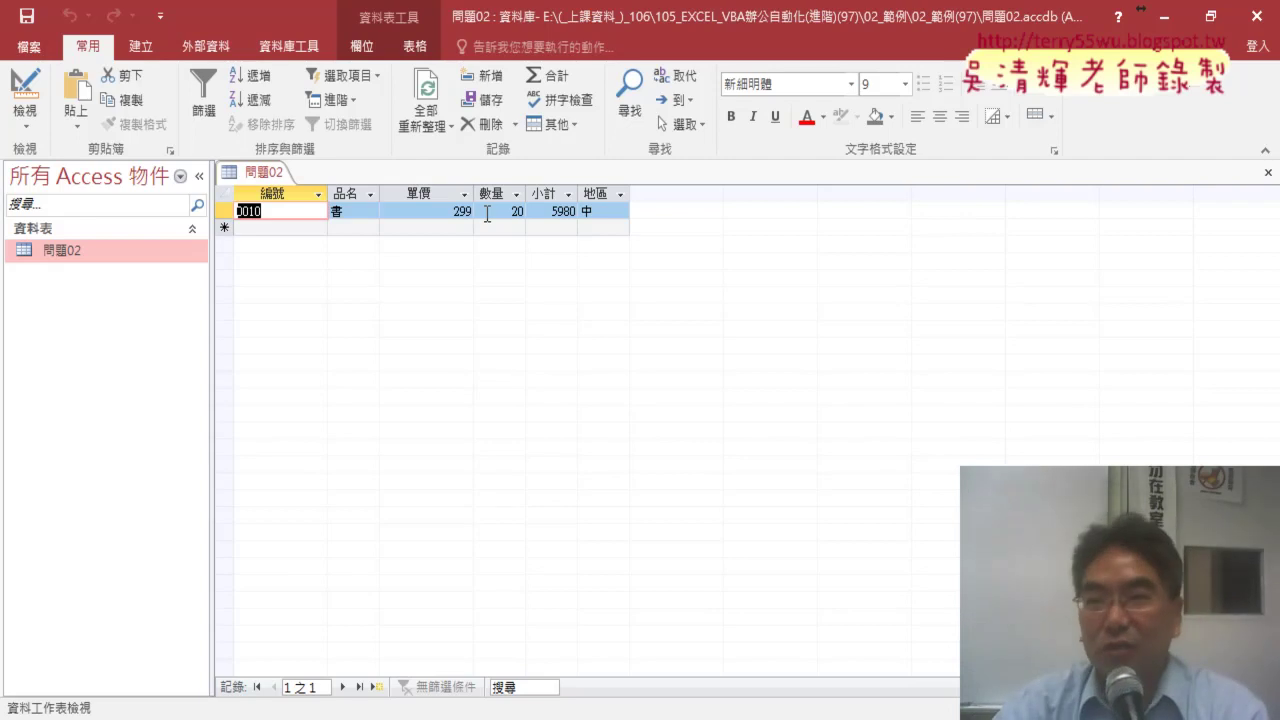
click(1164, 16)
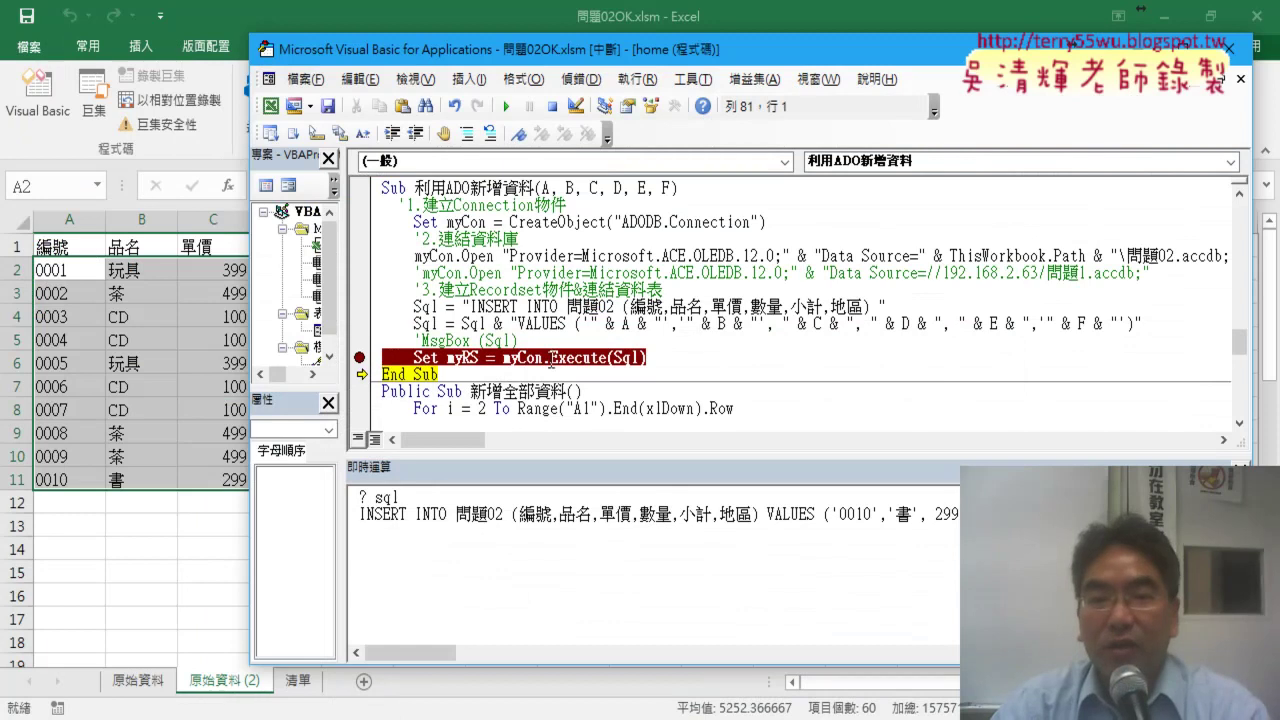
Step: Remove the Execute-line breakpoint and resume the macro
drag(510, 222, 771, 222)
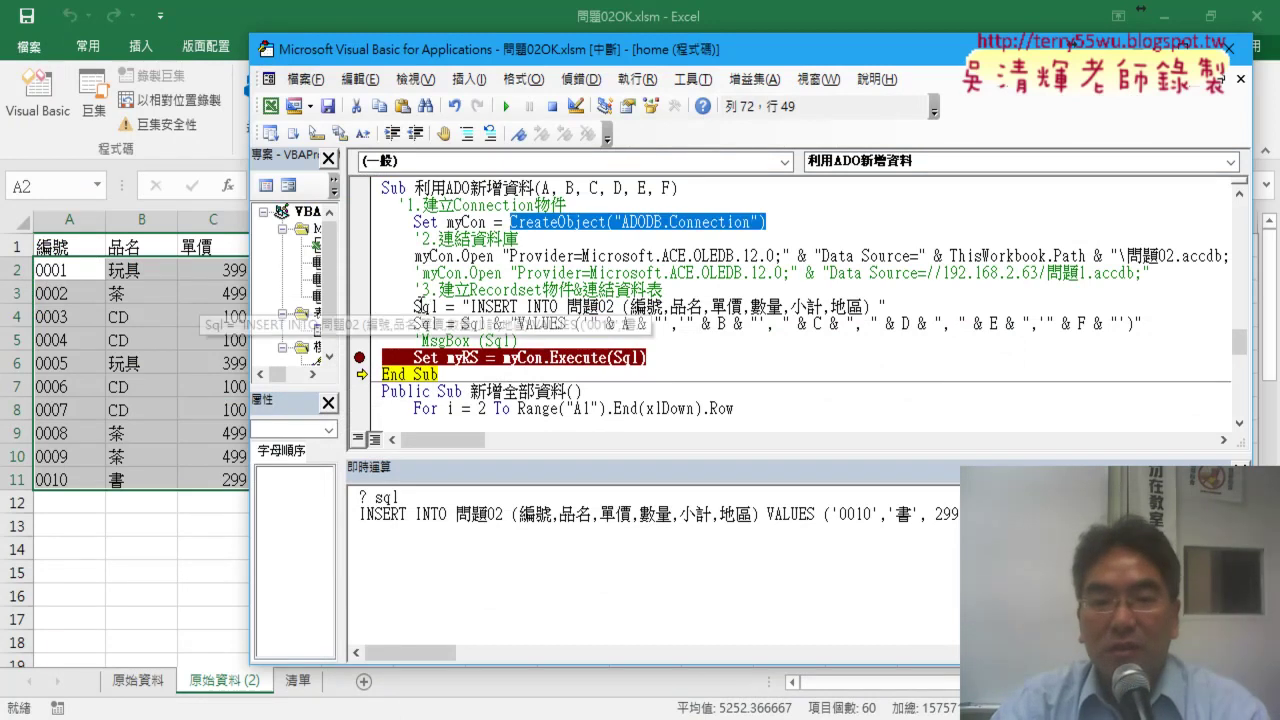
drag(423, 307, 450, 308)
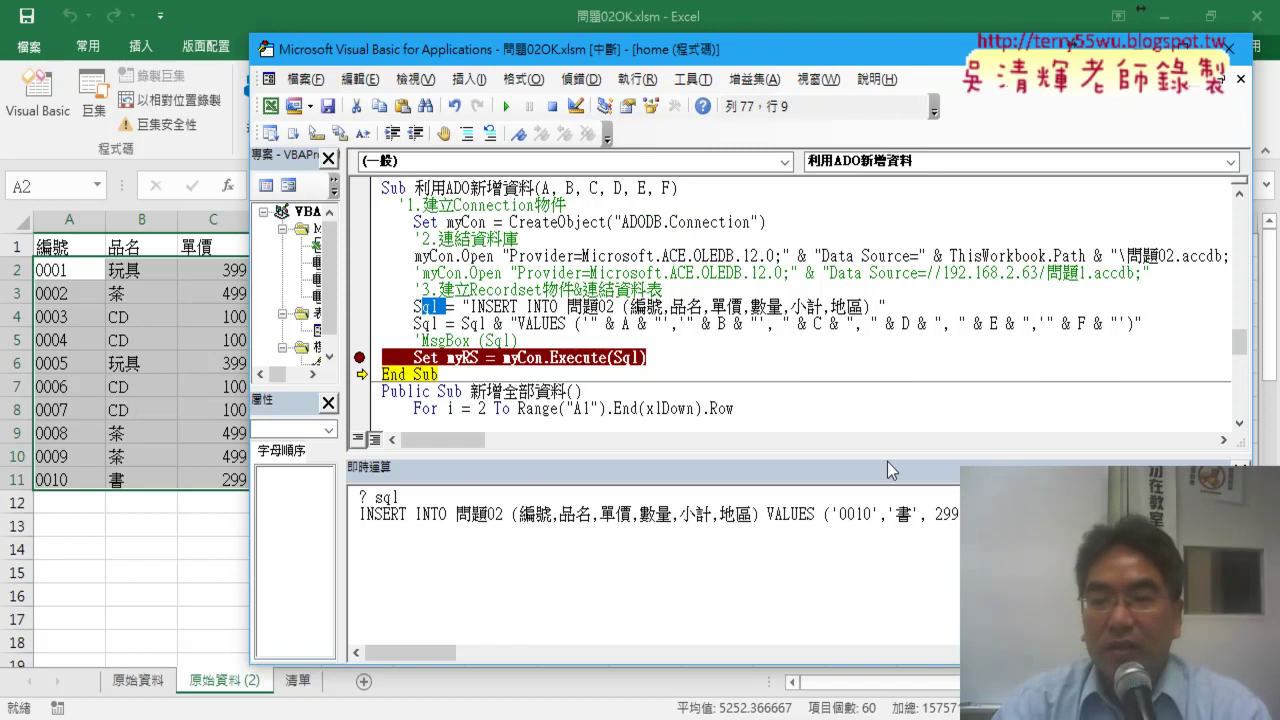
click(1240, 466)
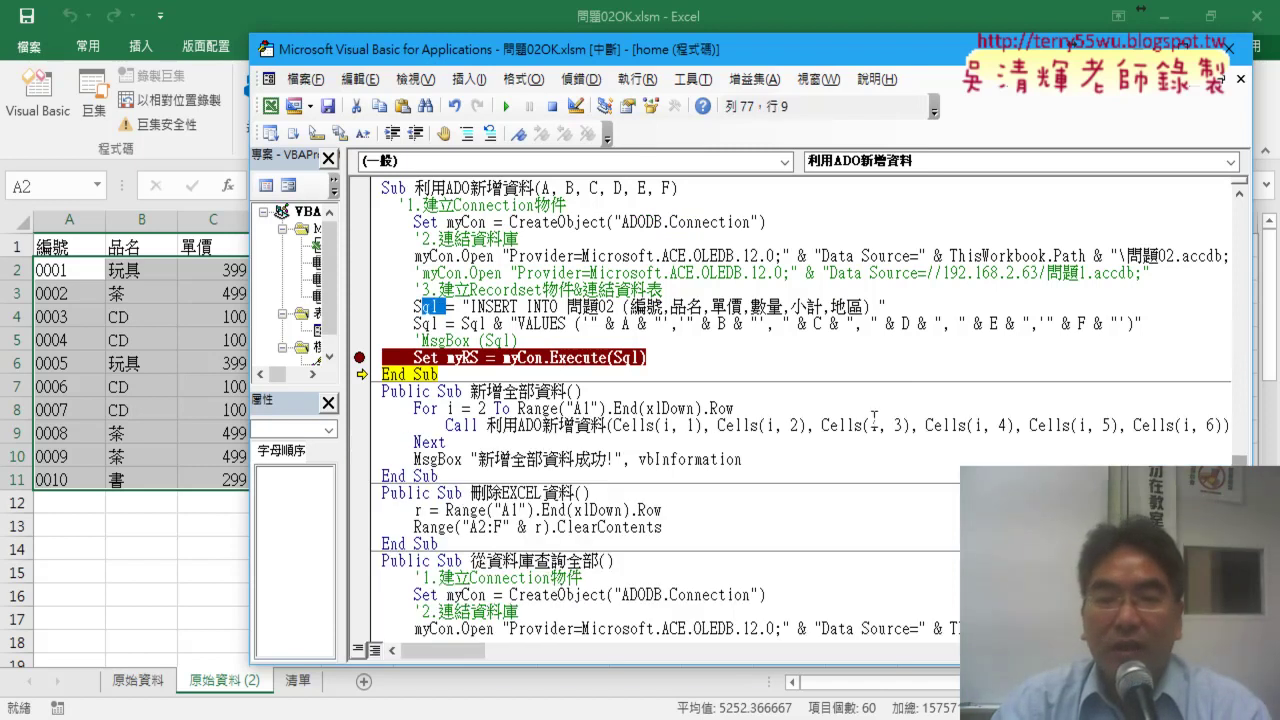
click(360, 358)
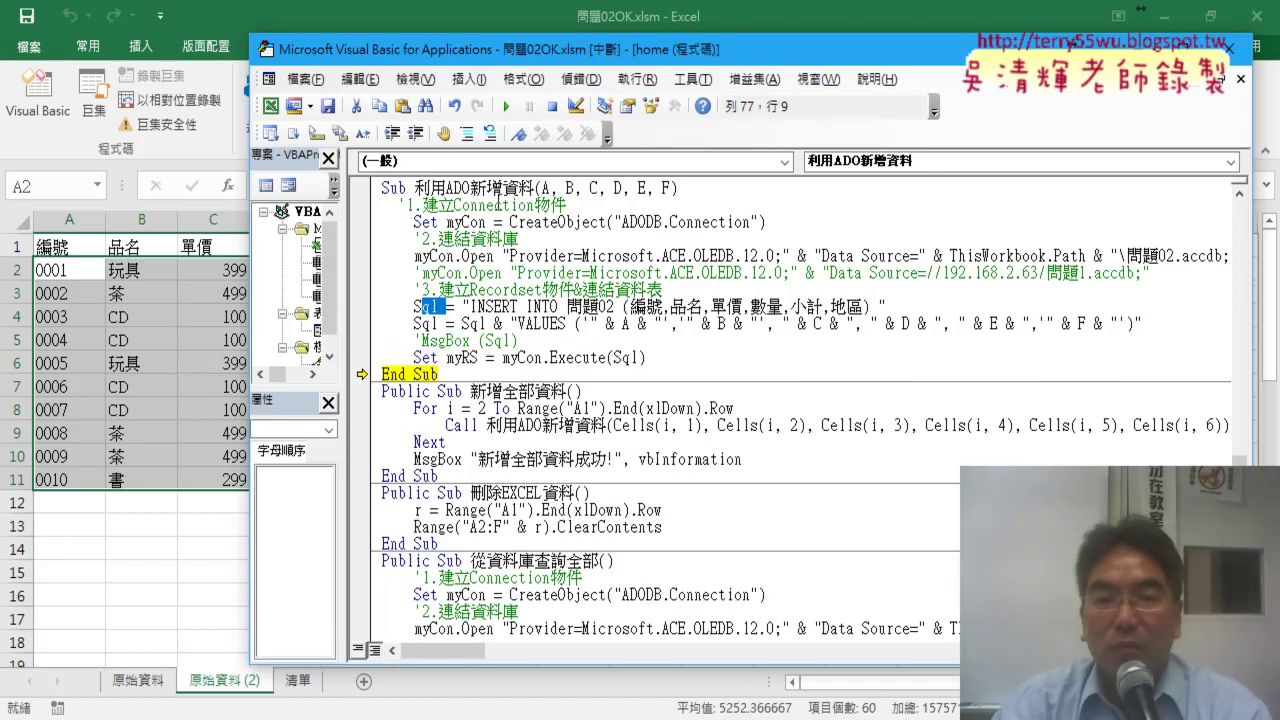
click(506, 106)
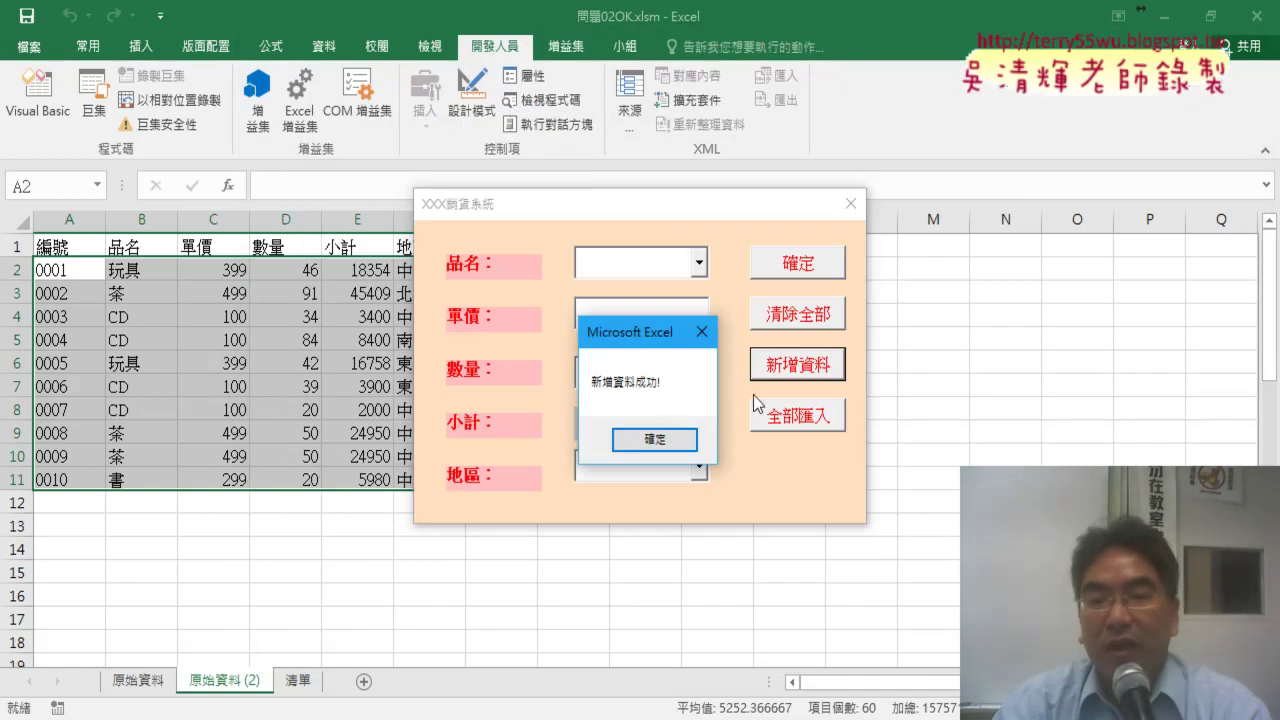
Step: Dismiss 新增資料成功!, run 全部匯入, and confirm 新增全部資料成功!
click(651, 438)
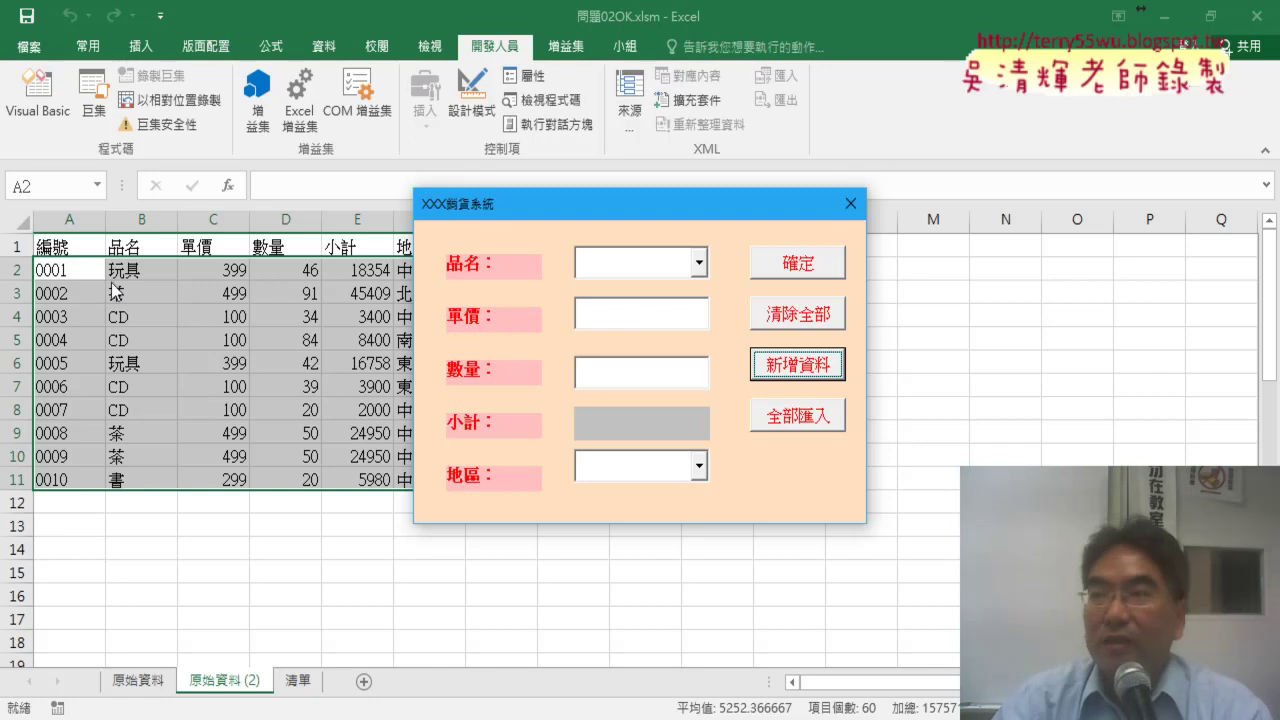
click(806, 420)
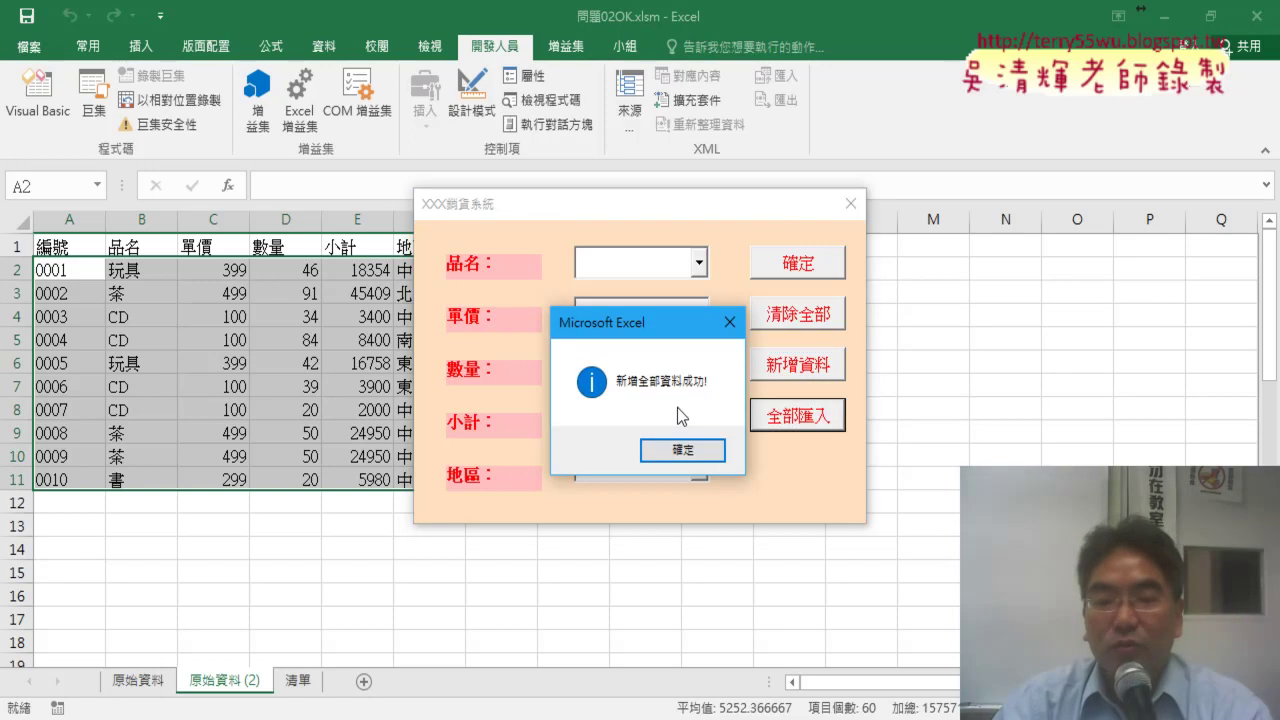
click(678, 449)
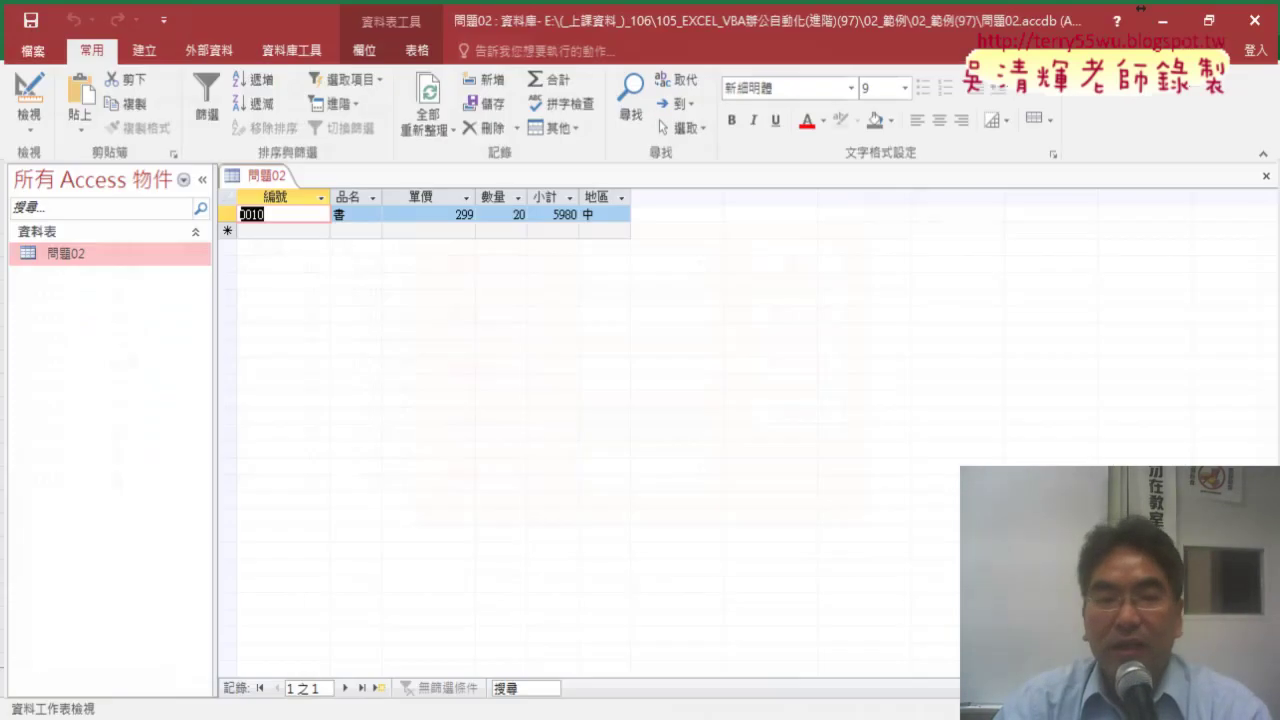
Step: Use 全部重新整理 so 問題02 lists records 0001 through 0010
click(429, 92)
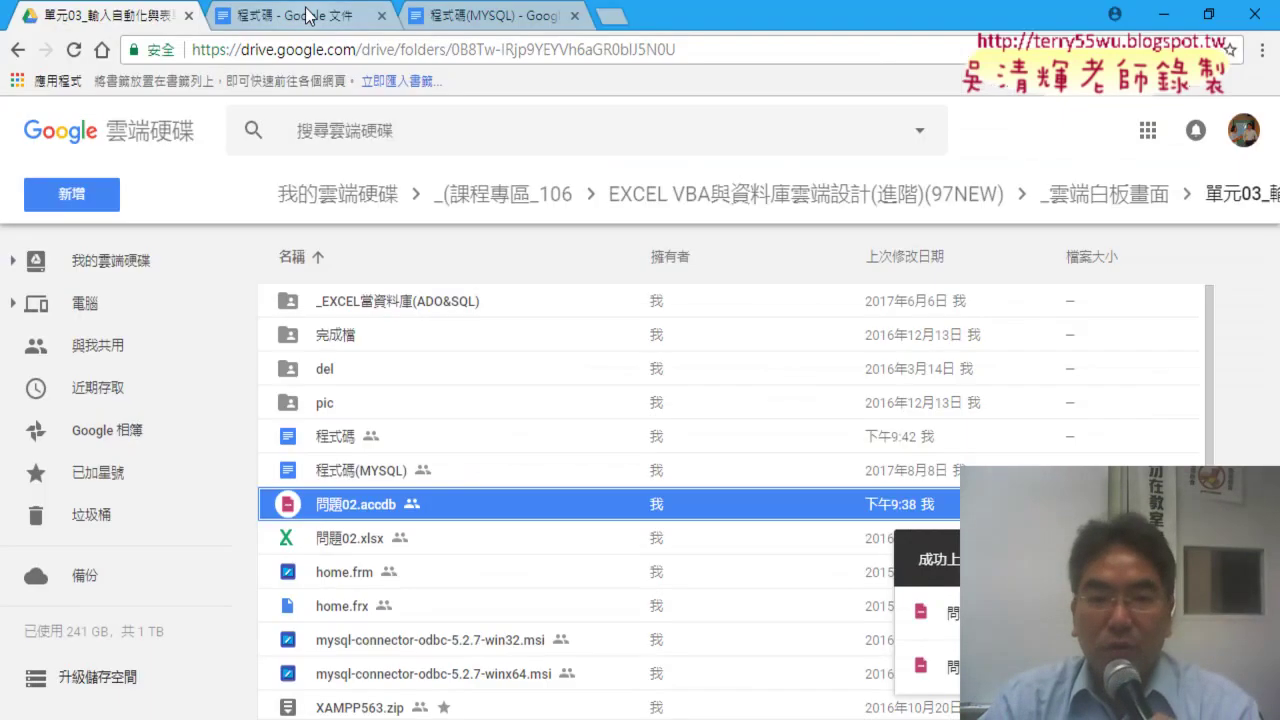
Step: Read the 程式碼 Google Doc down to the network-sharing section, then return to Drive
click(310, 16)
scroll(598, 400, down, 5)
scroll(610, 400, down, 3)
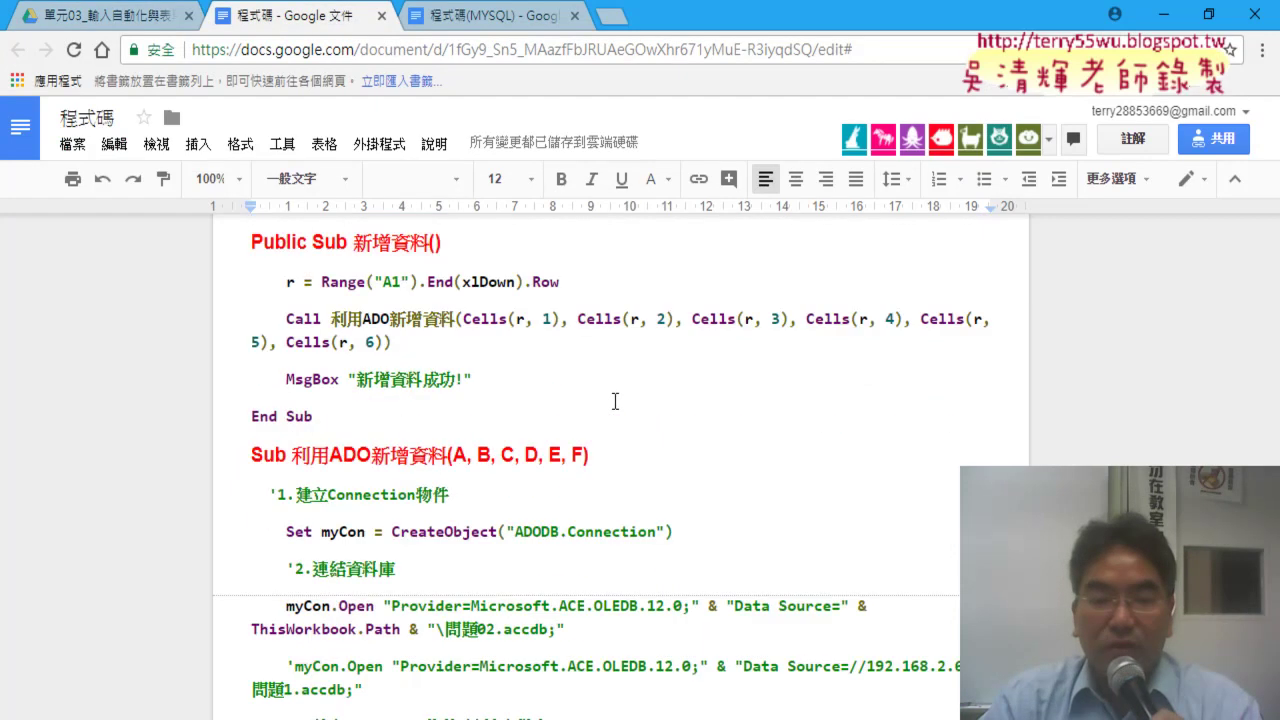
scroll(615, 400, down, 5)
scroll(617, 397, down, 2)
scroll(308, 471, down, 3)
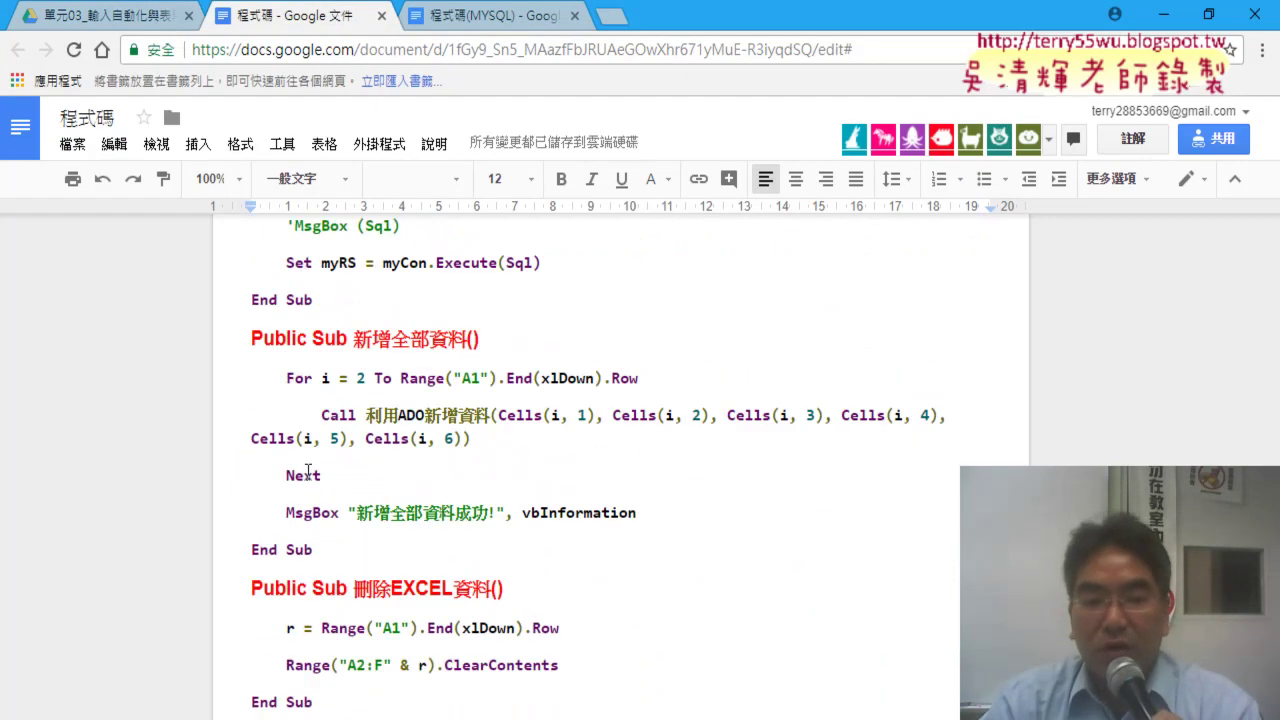
scroll(350, 485, down, 2)
scroll(435, 545, down, 2)
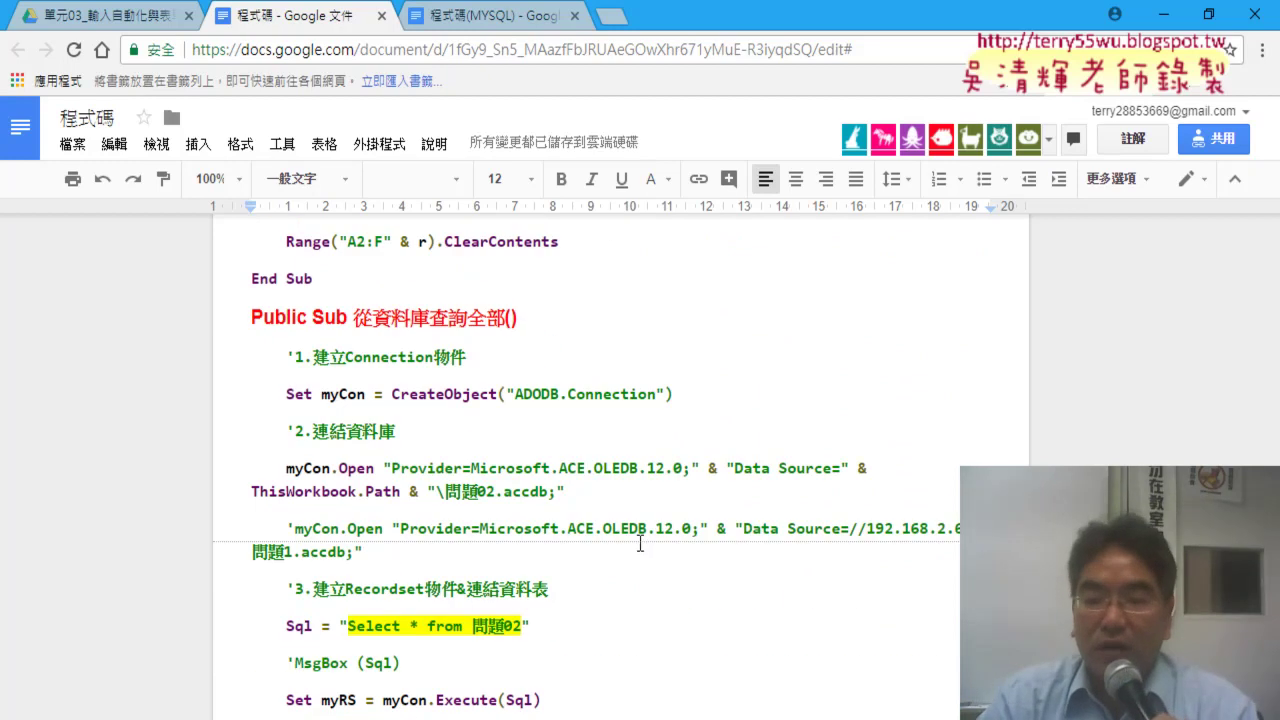
scroll(640, 543, down, 2)
scroll(640, 543, down, 1)
scroll(640, 543, down, 4)
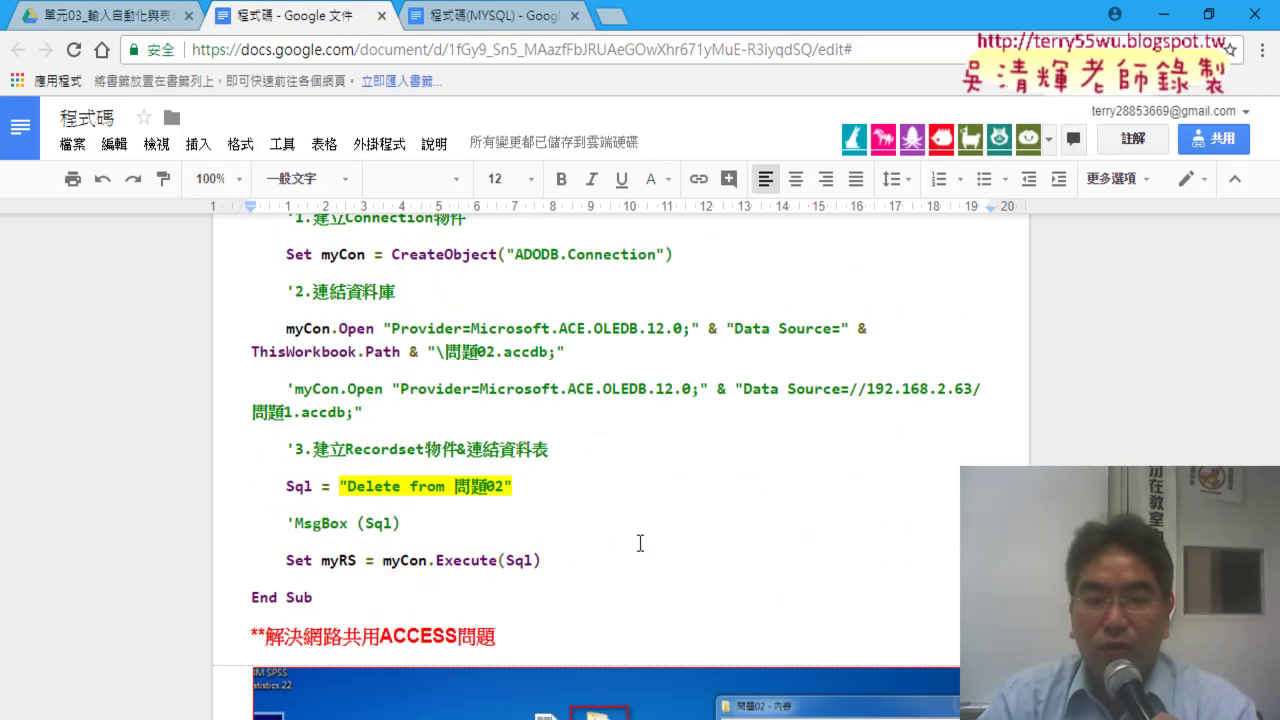
scroll(640, 543, down, 2)
scroll(618, 395, down, 2)
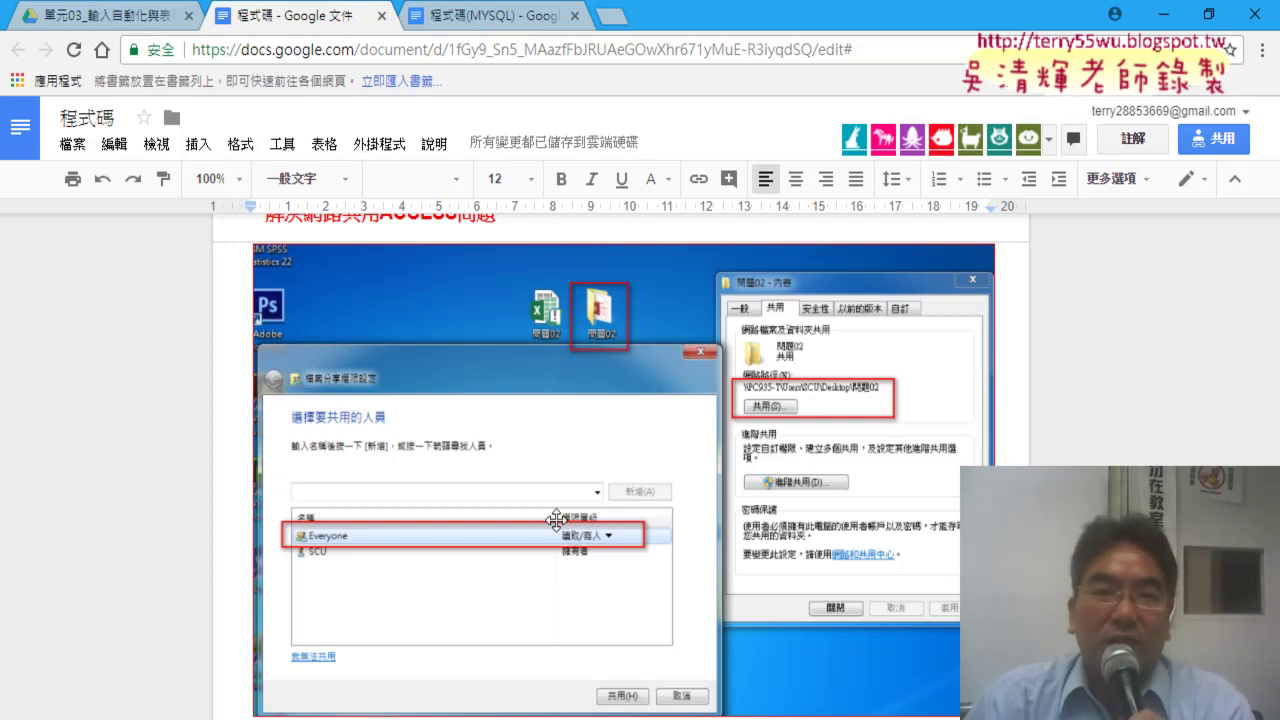
click(117, 22)
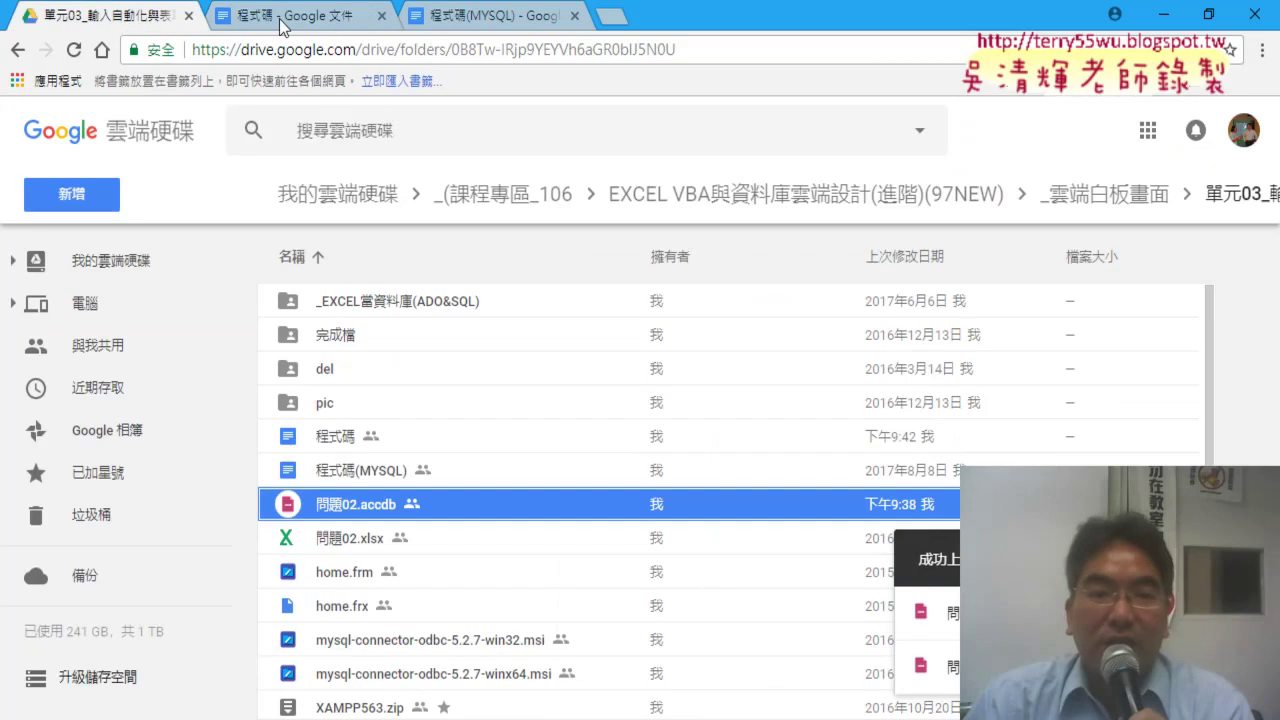
Step: Highlight the 程式碼(MYSQL) document, then the XAMPP563.zip download further down the Drive folder
click(376, 478)
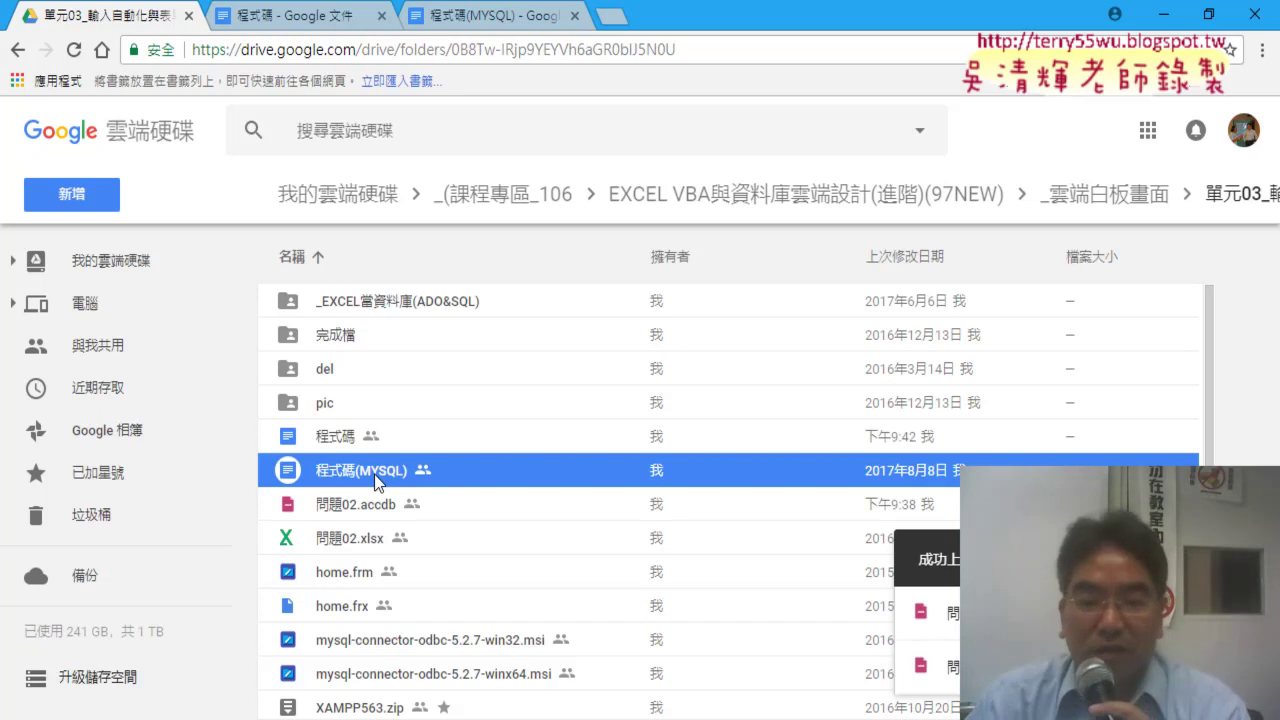
scroll(440, 620, down, 1)
click(360, 690)
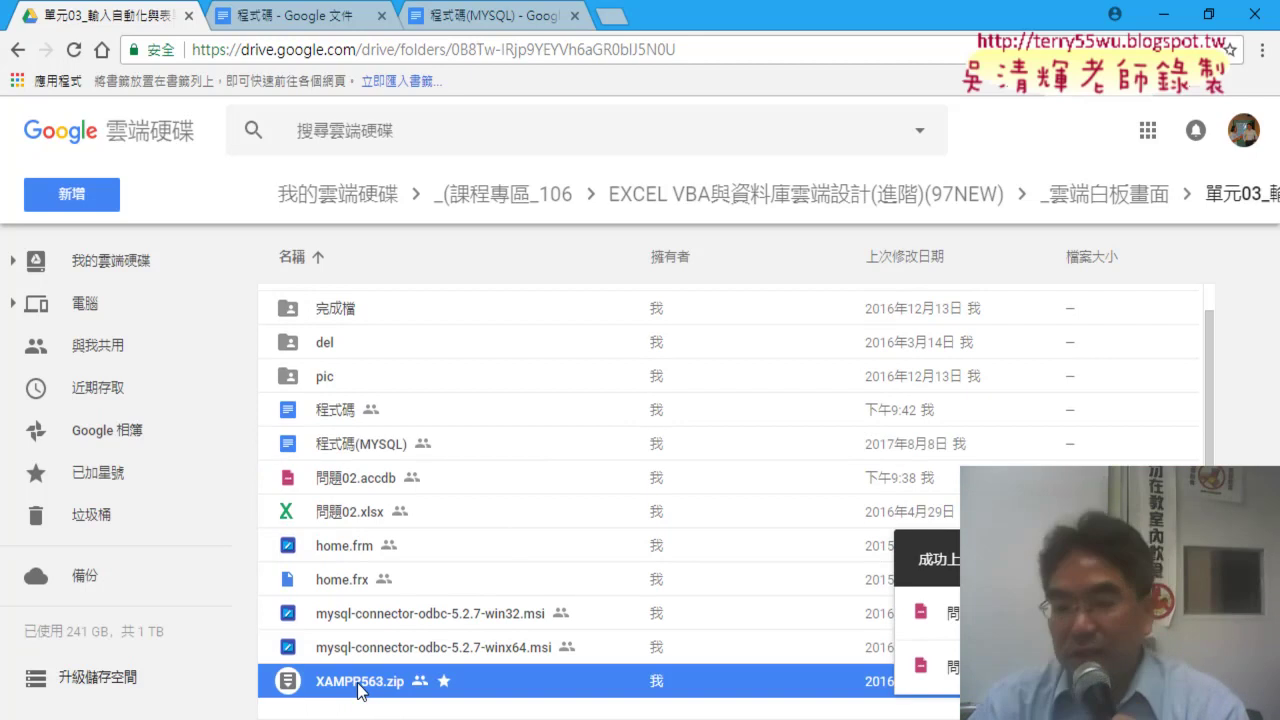
Step: Scroll the 程式碼(MYSQL) guide past the XAMPP steps to the 建立資料庫 screenshot creating database 問題2
click(500, 22)
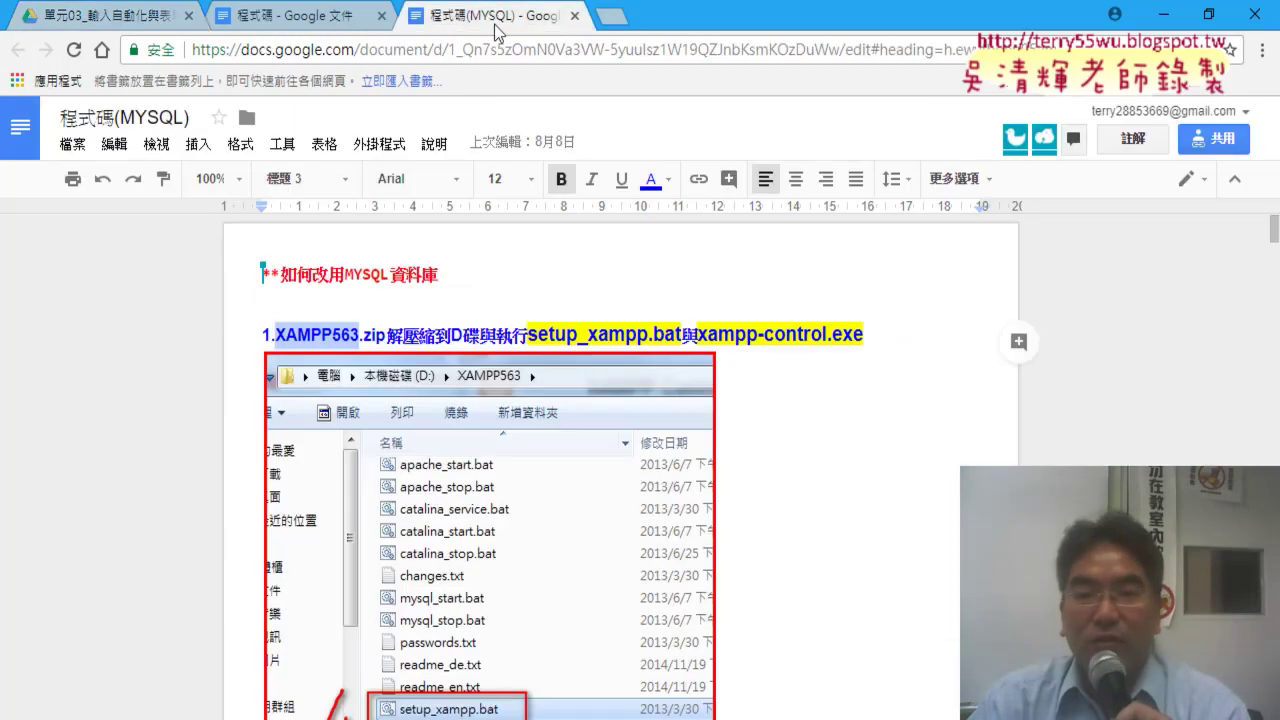
scroll(837, 467, down, 3)
scroll(837, 467, down, 2)
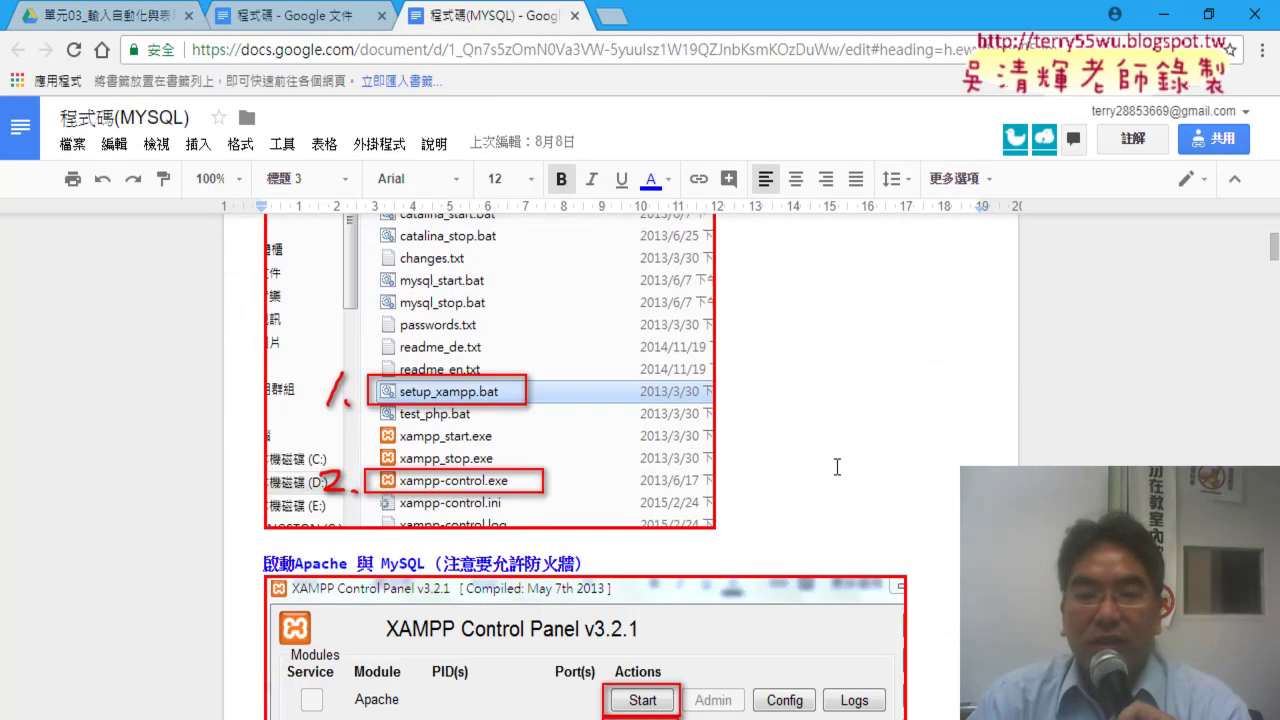
scroll(837, 467, down, 2)
scroll(836, 466, down, 1)
scroll(836, 466, down, 5)
scroll(836, 466, down, 5)
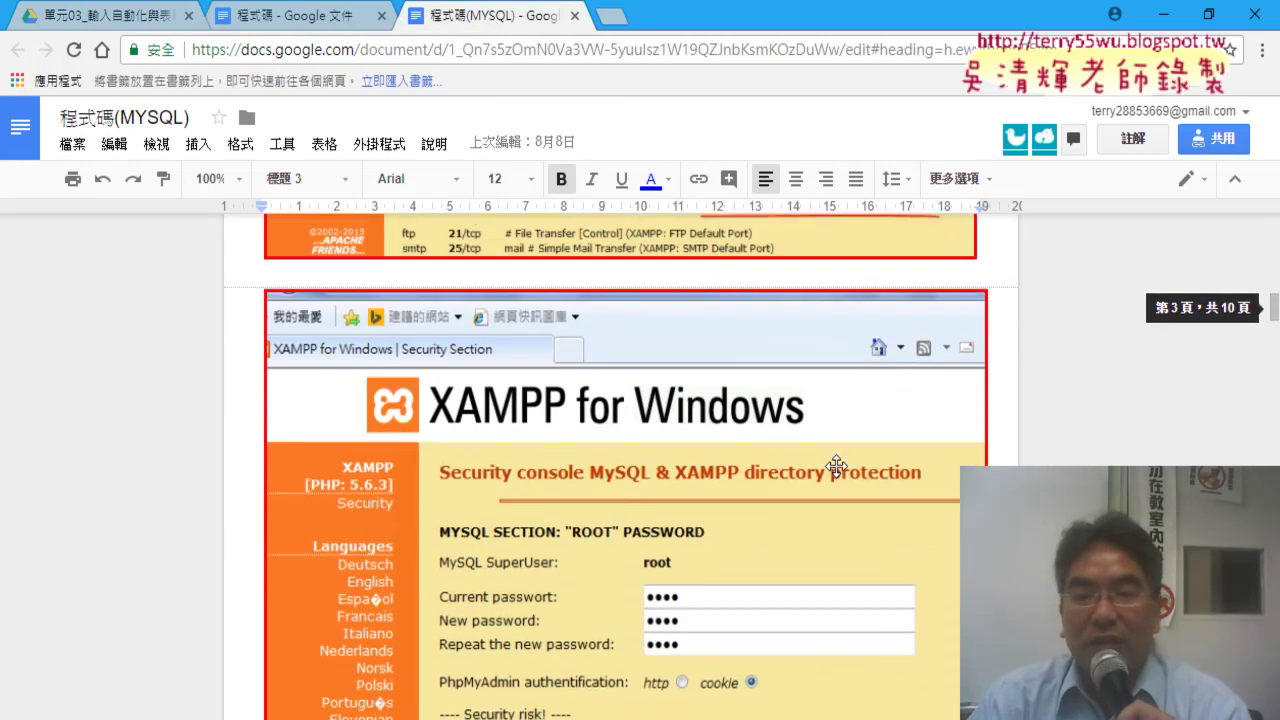
scroll(836, 467, down, 2)
scroll(836, 469, down, 4)
scroll(836, 469, down, 3)
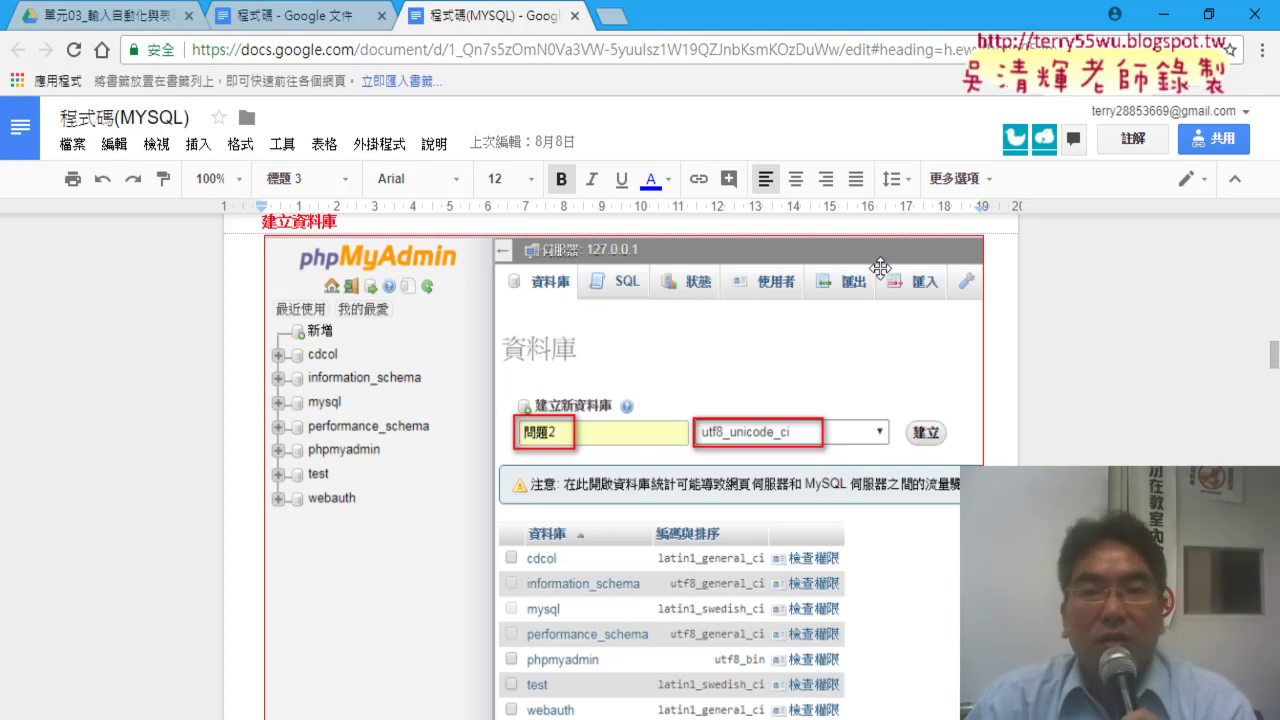
Step: In a new tab, search Google for the teacher's name and open his teaching blog from the first result
click(612, 18)
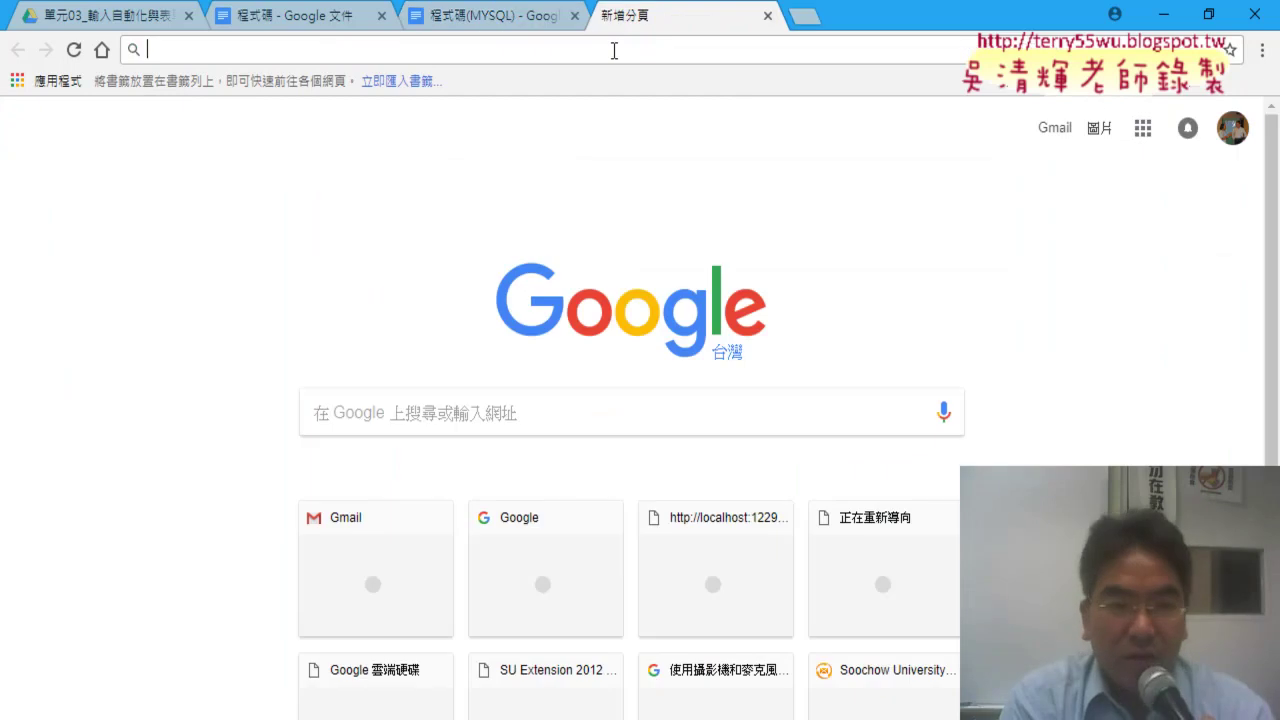
text(x)
key(BackSpace)
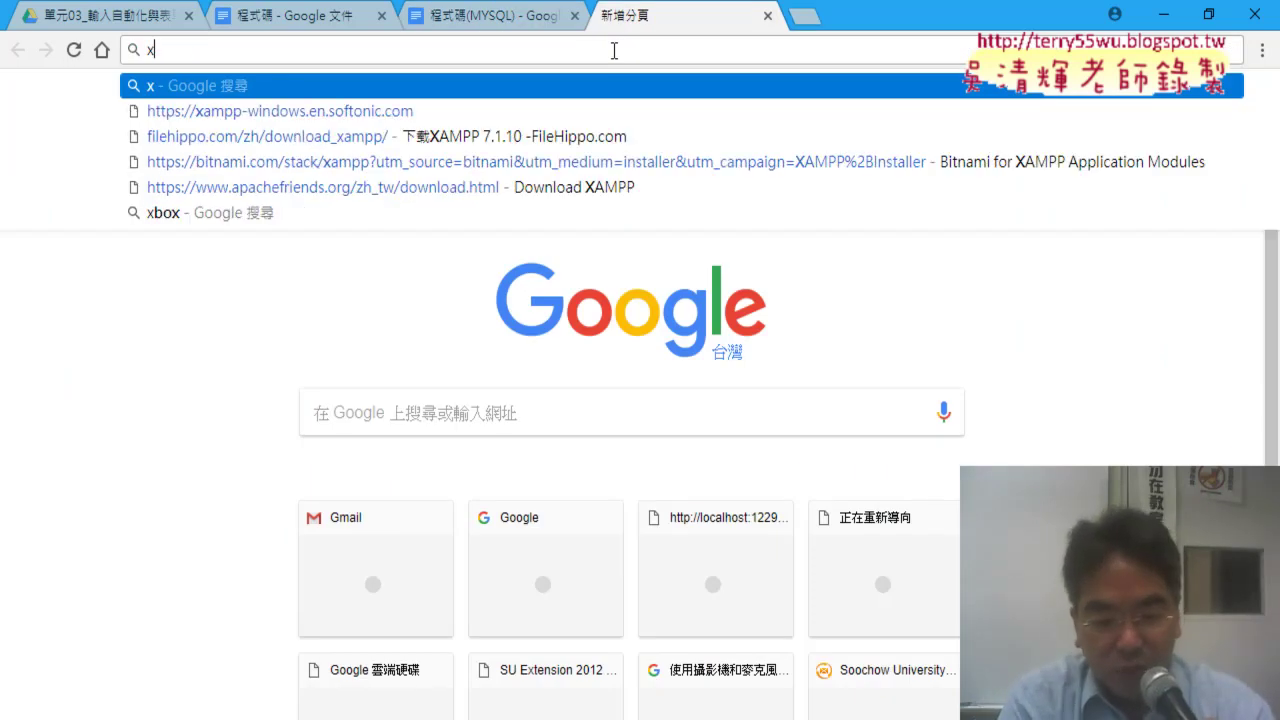
text(無)
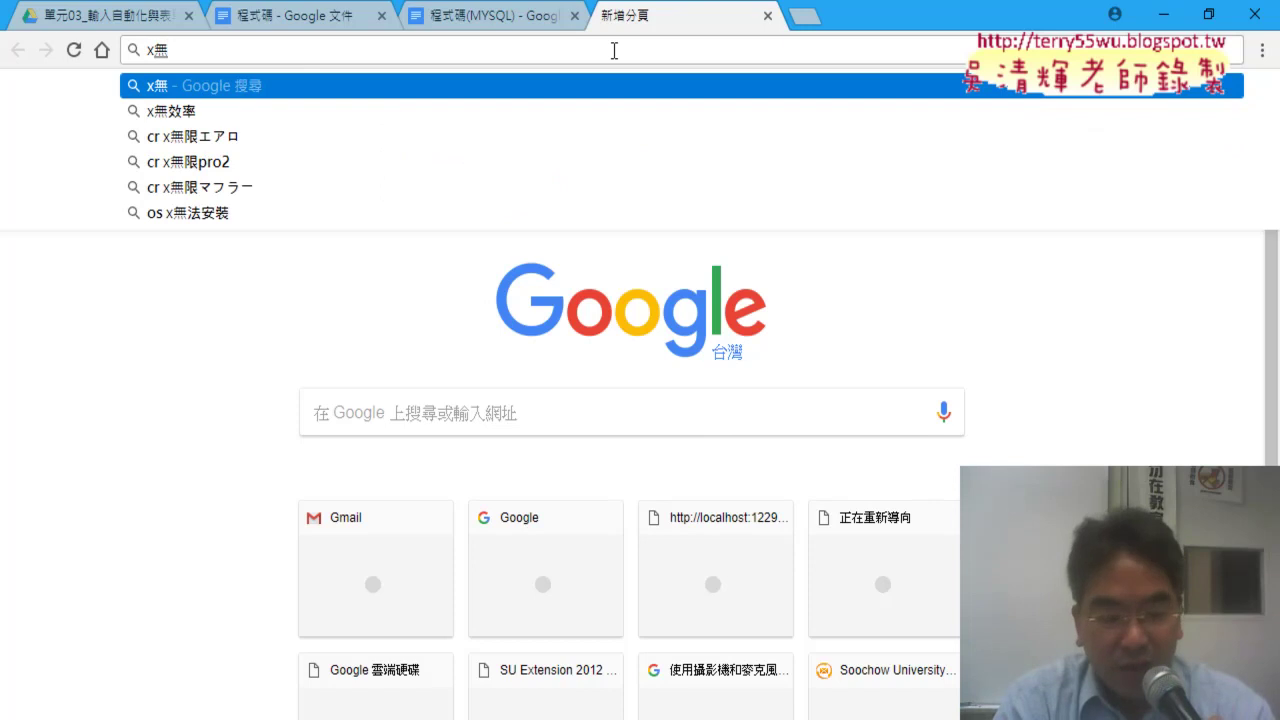
key(Escape)
text(無)
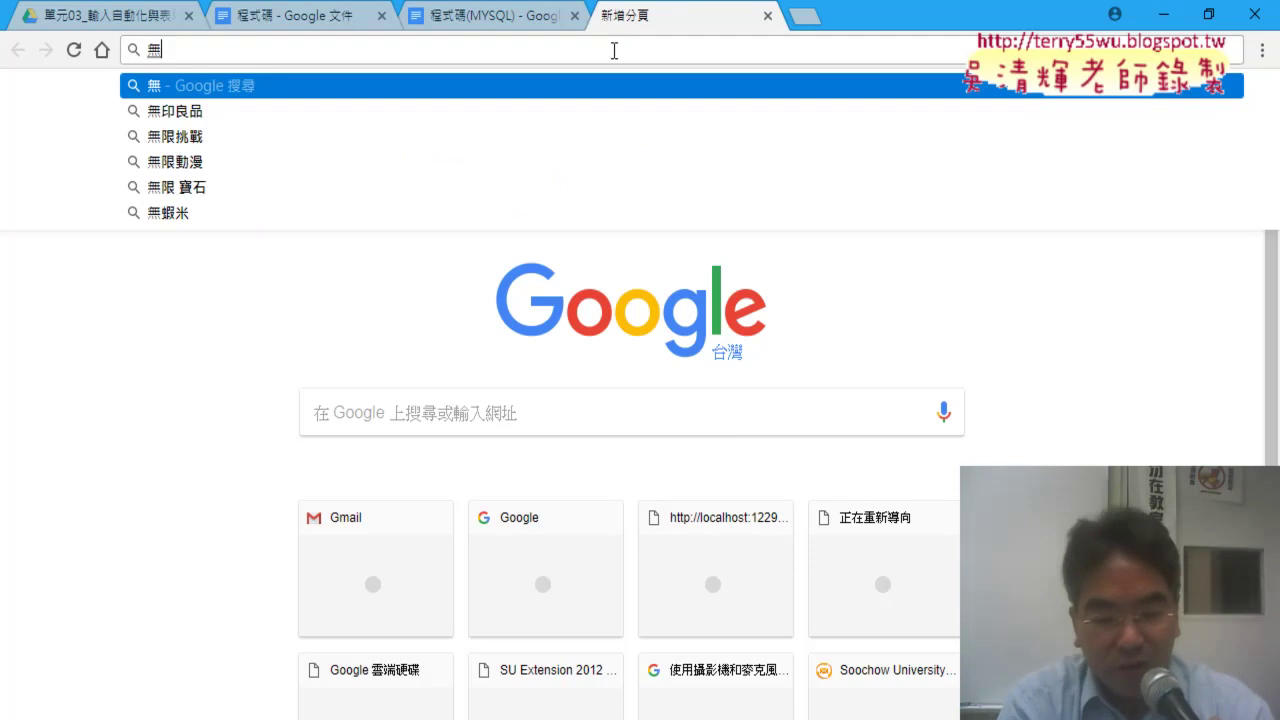
text(老)
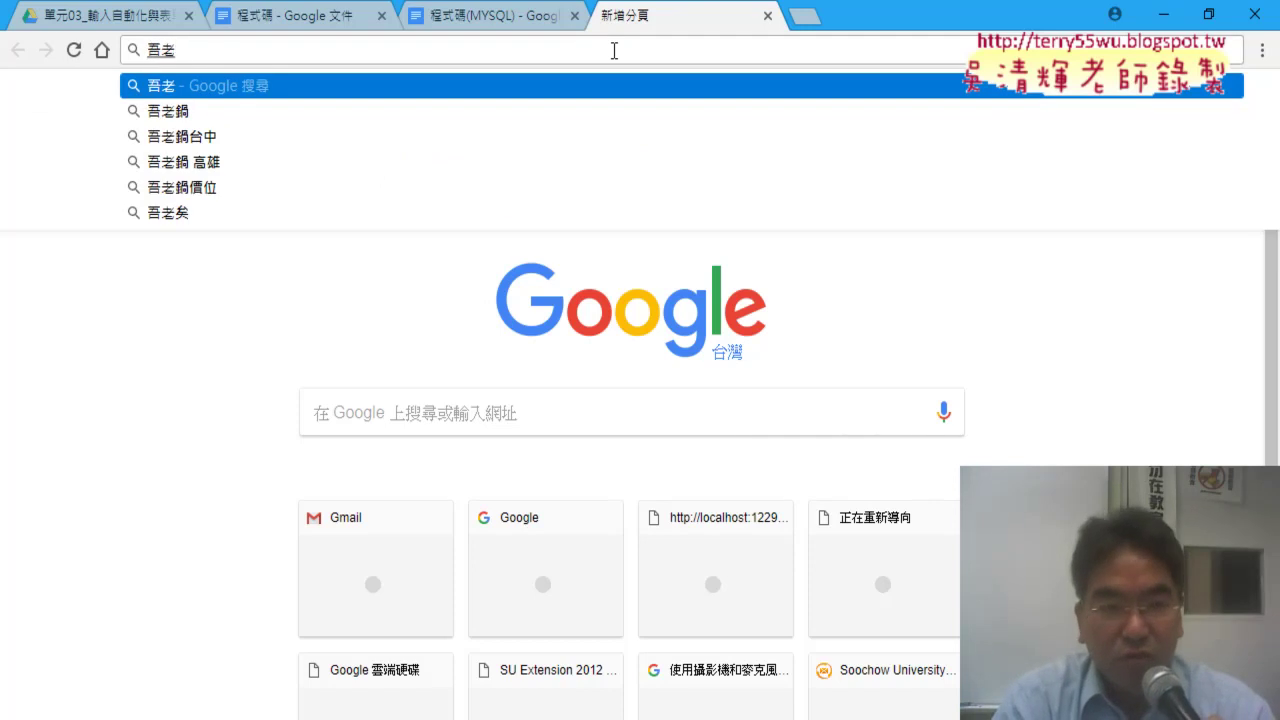
text(師)
key(Return)
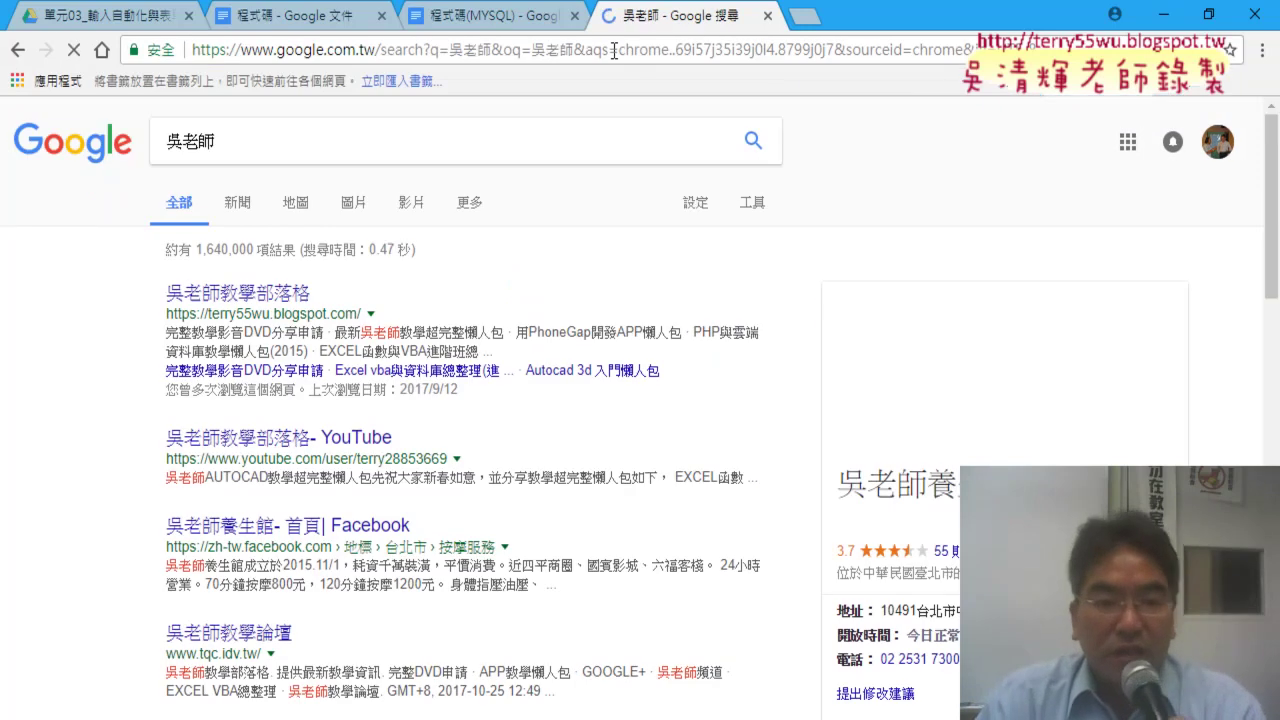
click(270, 295)
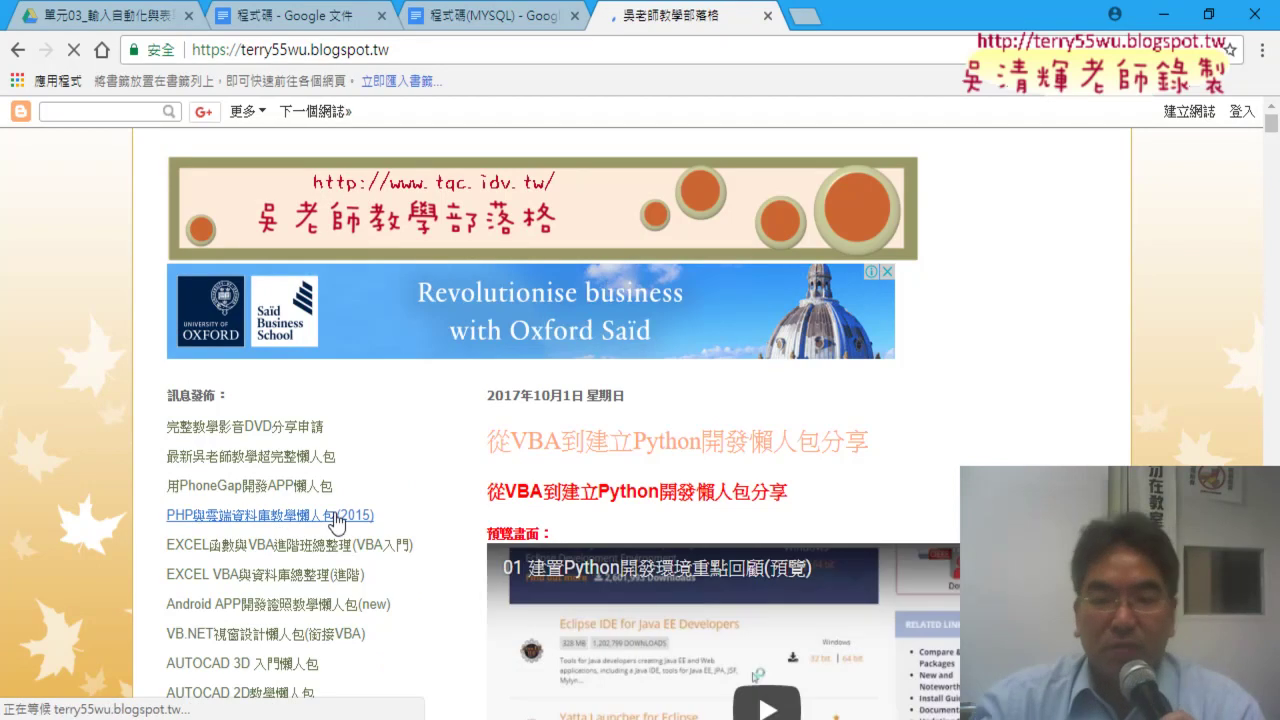
Step: Open the PHP與雲端資料庫教學懶人包(2015) page and scroll down to its PHP雲端資料庫教學 lesson links
click(337, 517)
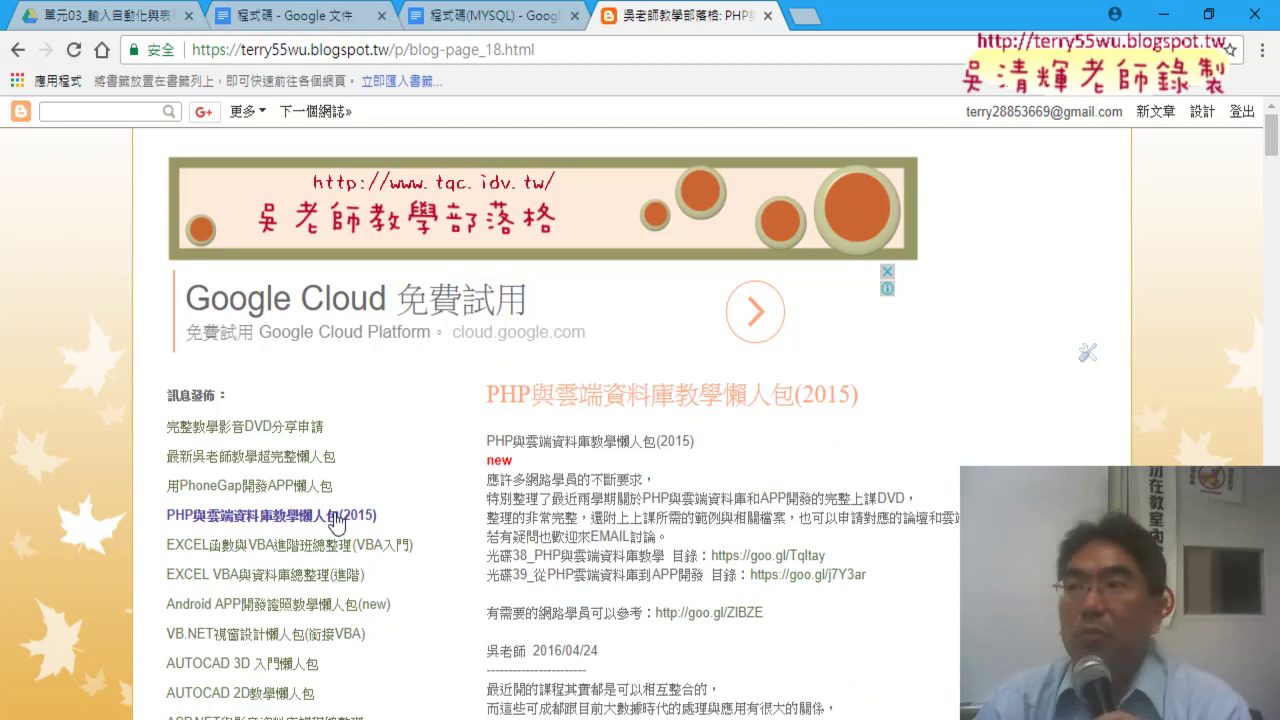
scroll(645, 540, down, 2)
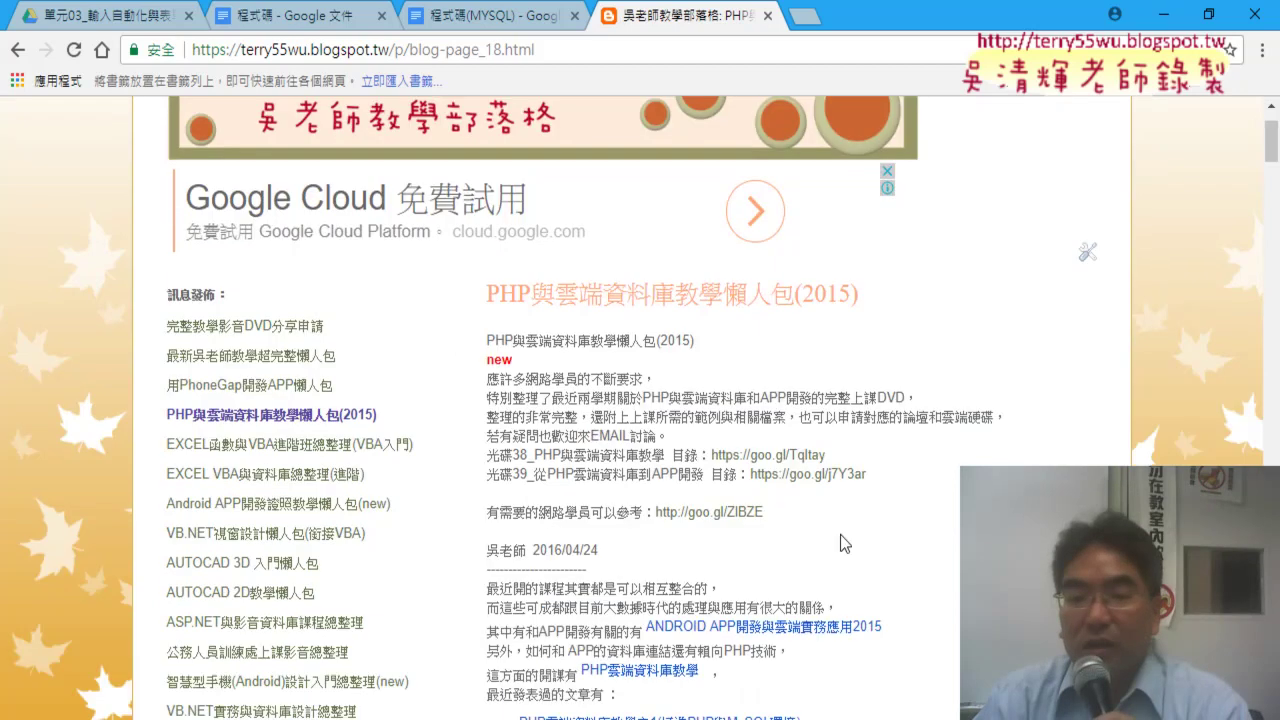
scroll(645, 540, down, 1)
scroll(645, 540, down, 1)
scroll(645, 540, down, 1)
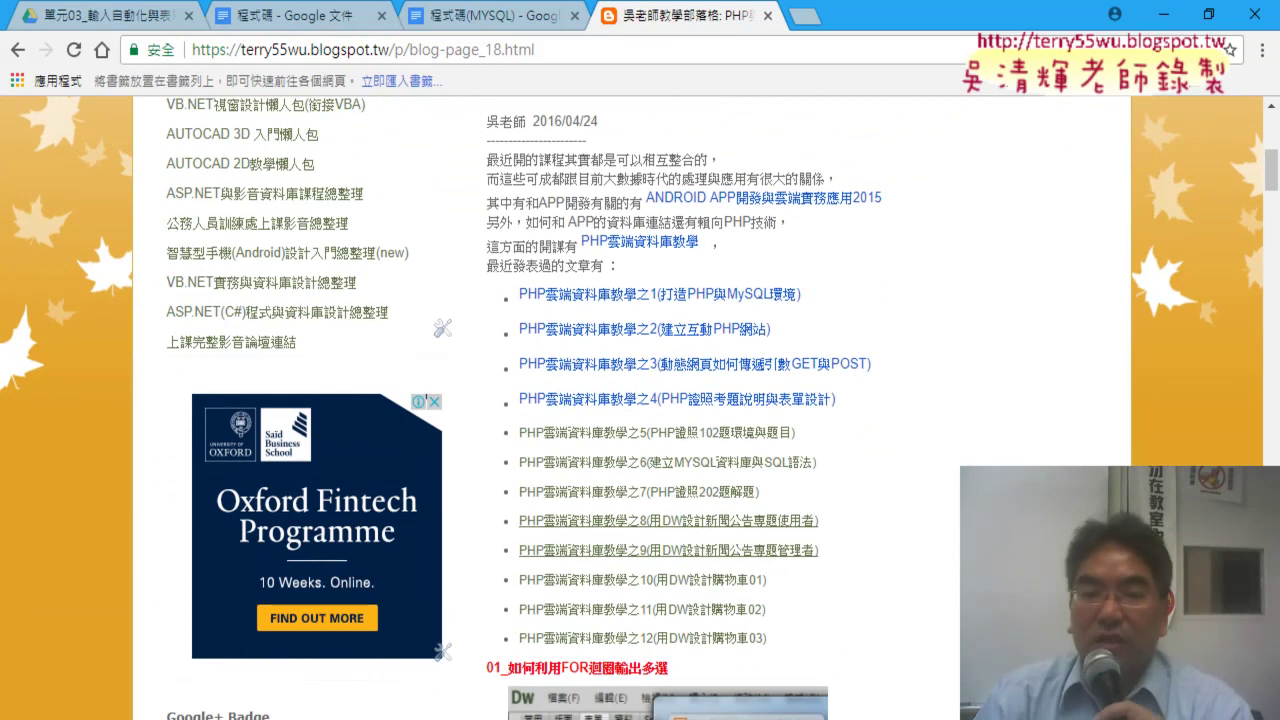